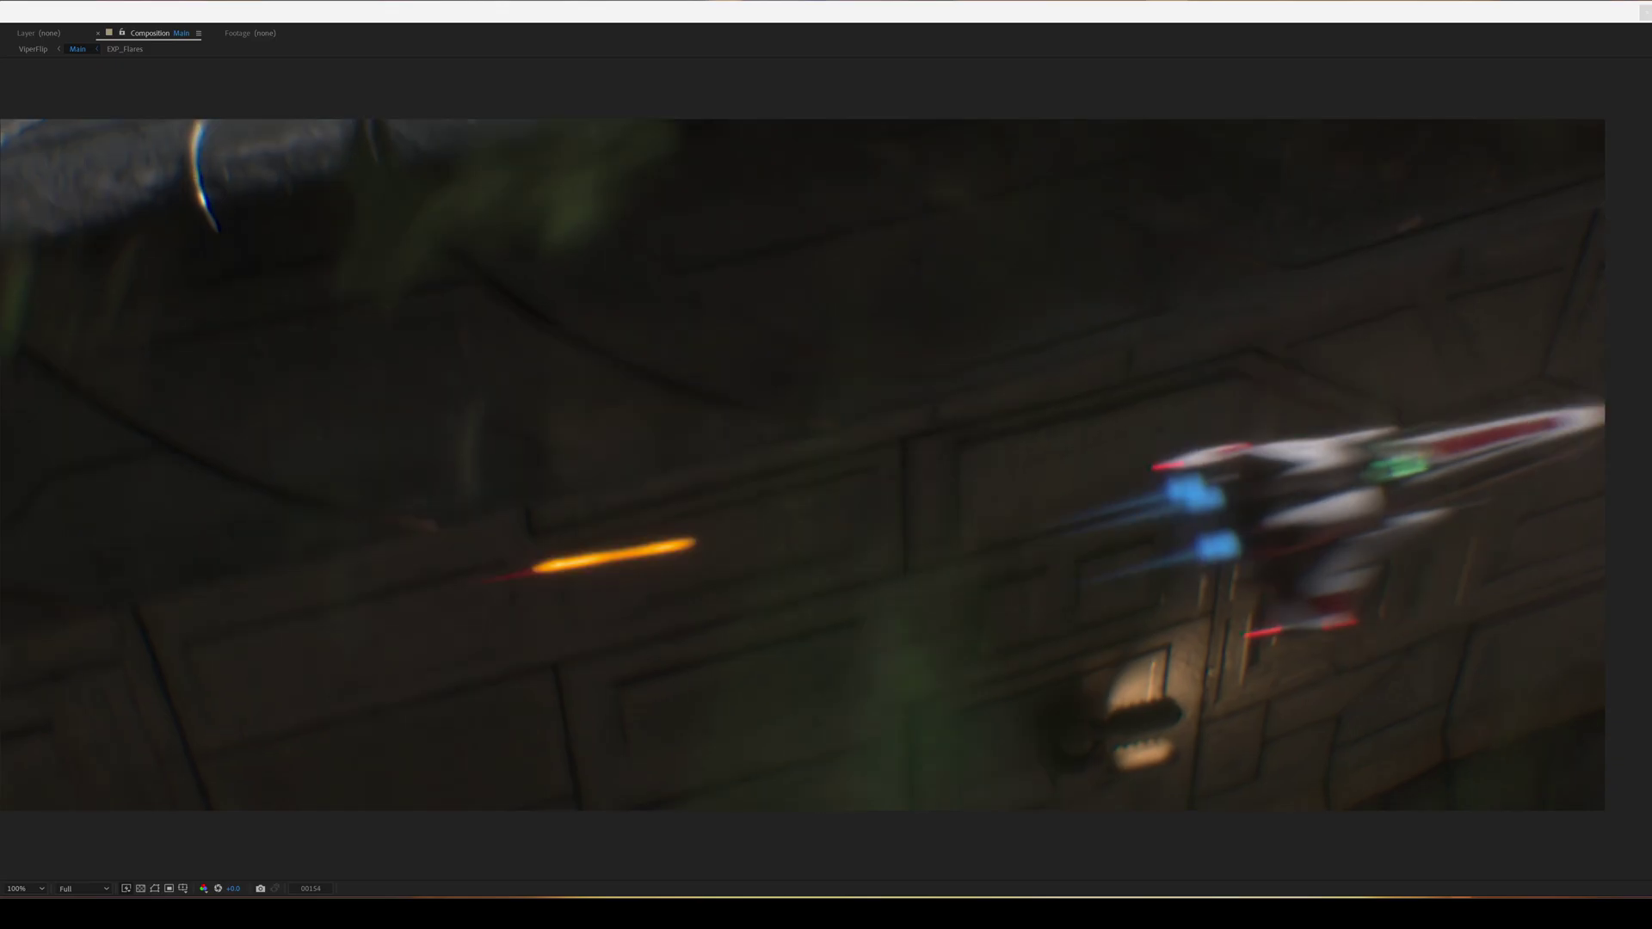
Step a few Main comp frames around the flyby, then play through to the capital ship over the moon.
{"action": "key", "text": "Page_Up"}
{"action": "key", "text": "Page_Up"}
{"action": "key", "text": "Page_Up"}
{"action": "key", "text": "Page_Up"}
{"action": "key", "text": "Page_Up"}
{"action": "key", "text": "Page_Up"}
{"action": "key", "text": "Page_Up"}
{"action": "key", "text": "Page_Up"}
{"action": "key", "text": "Page_Up"}
{"action": "key", "text": "Page_Up"}
{"action": "key", "text": "Page_Up"}
{"action": "key", "text": "Page_Up"}
{"action": "key", "text": "Page_Up"}
{"action": "key", "text": "Page_Up"}
{"action": "key", "text": "Page_Up"}
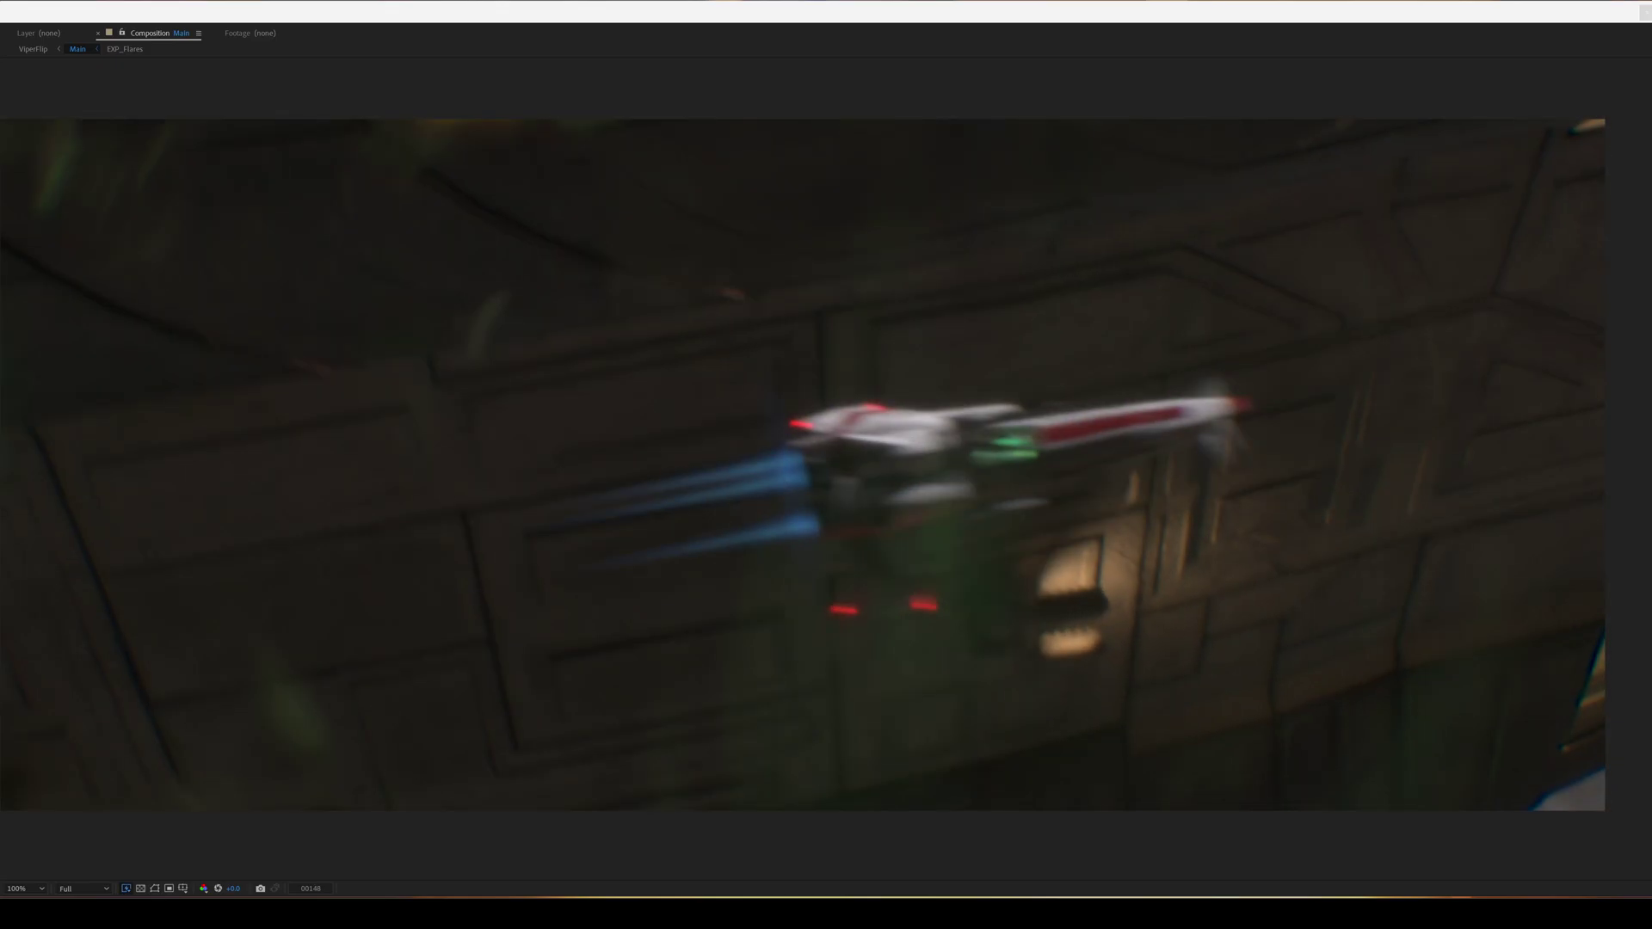
{"action": "key", "text": "Page_Up"}
{"action": "key", "text": "Page_Up"}
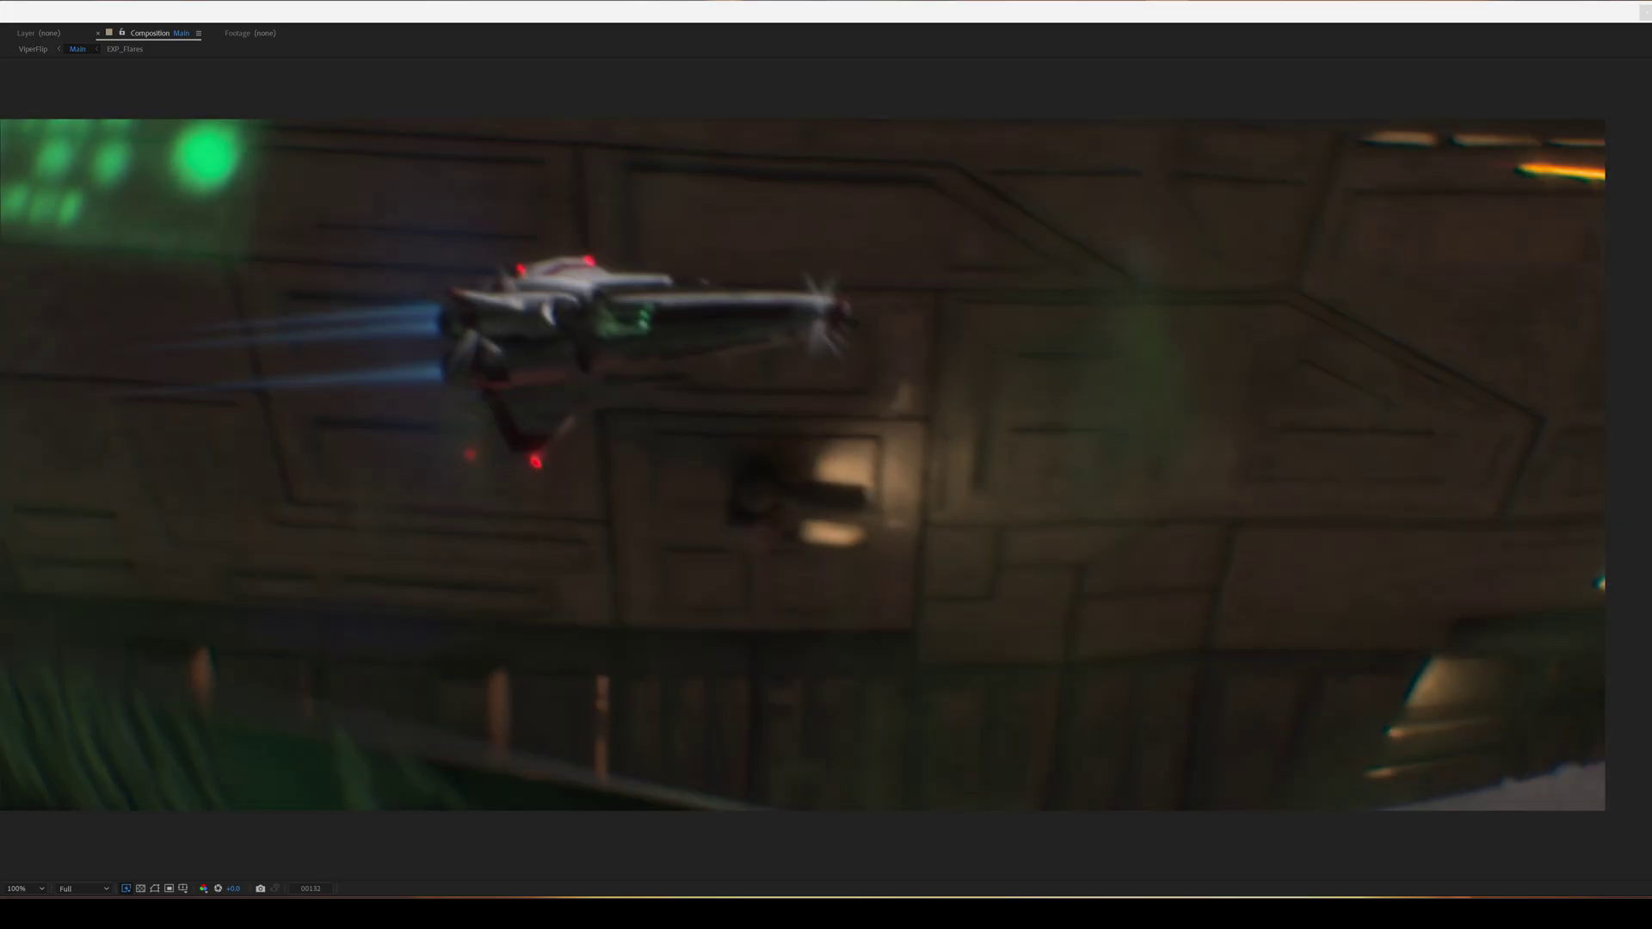
{"action": "key", "text": "Page_Down"}
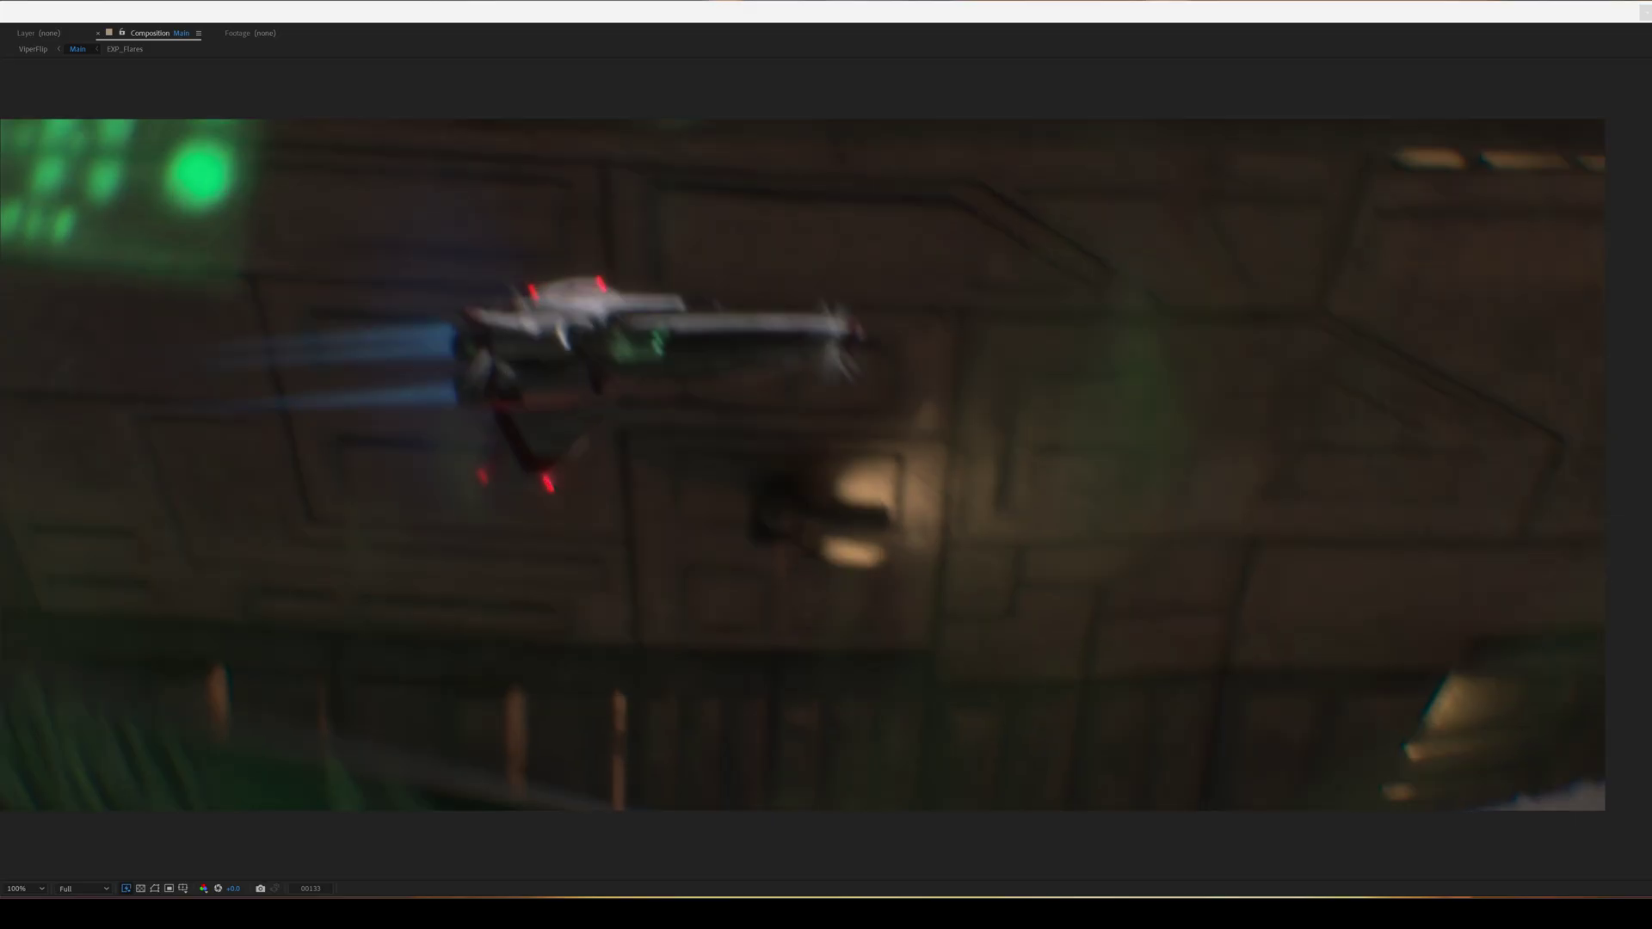
{"action": "key", "text": "space"}
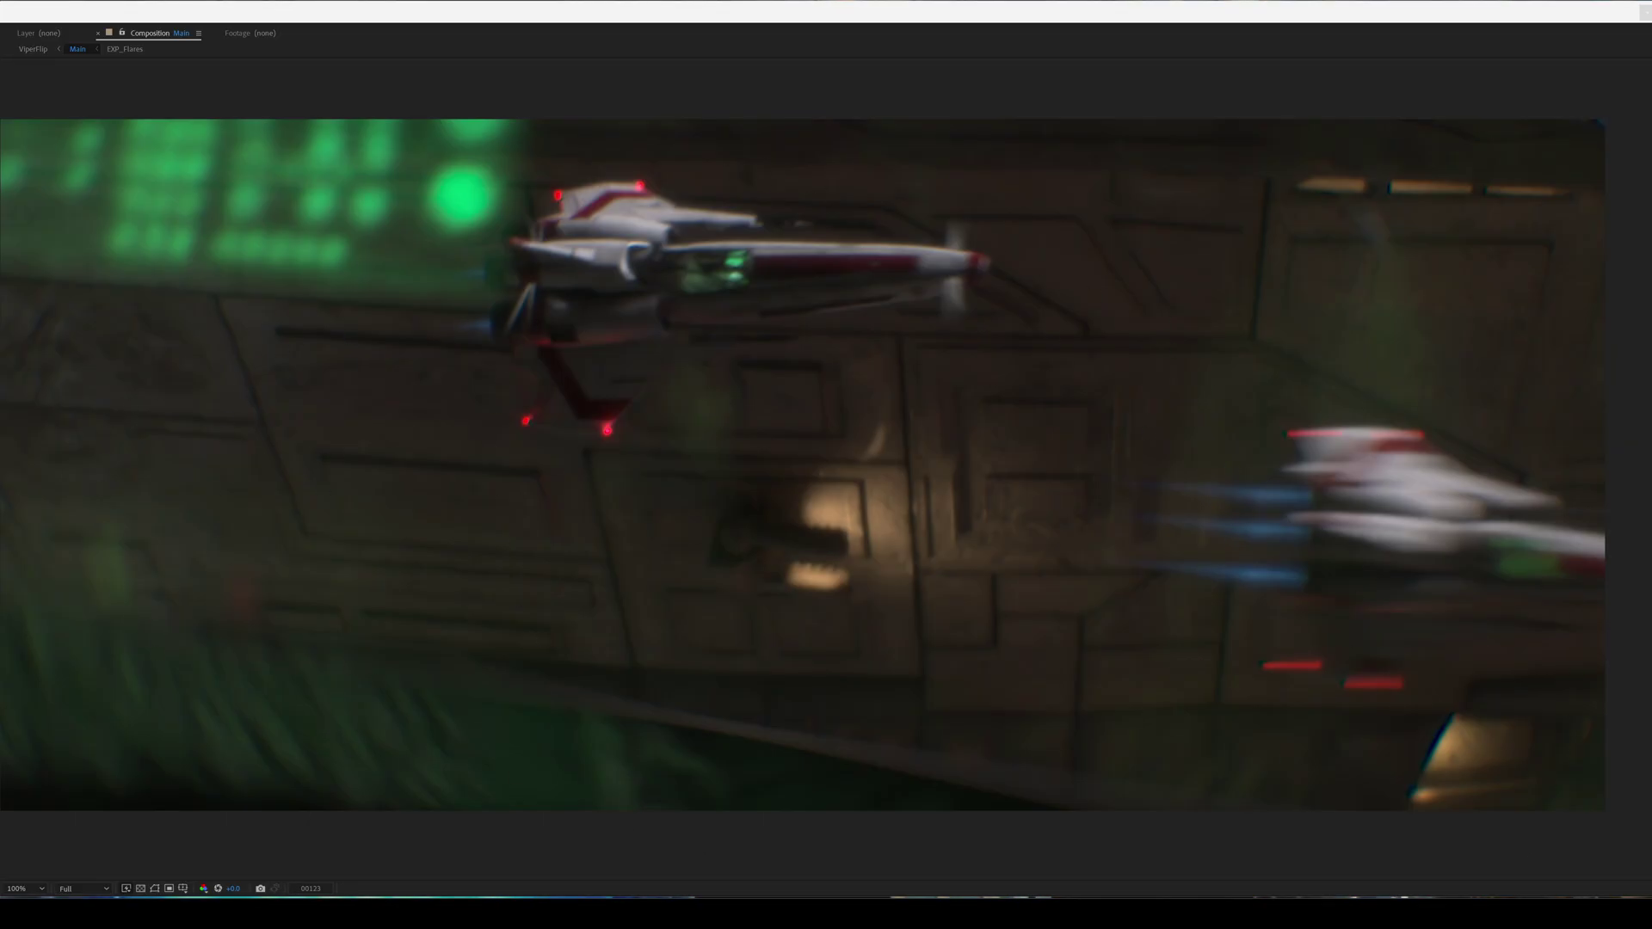
{"action": "key", "text": "space"}
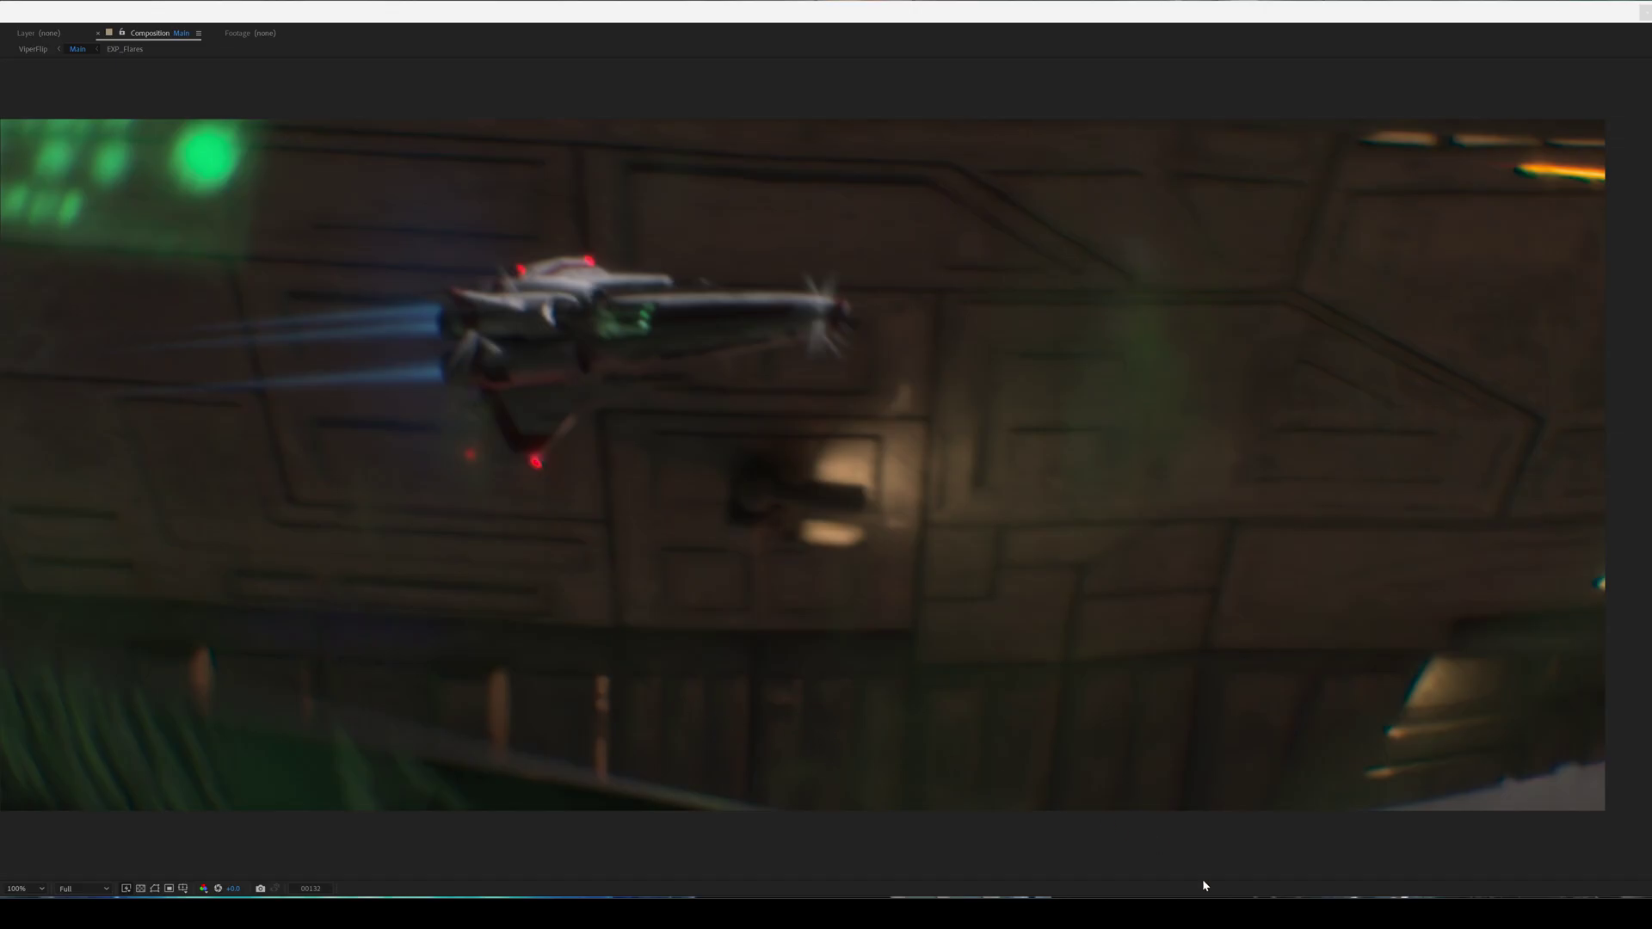
{"action": "key", "text": "space"}
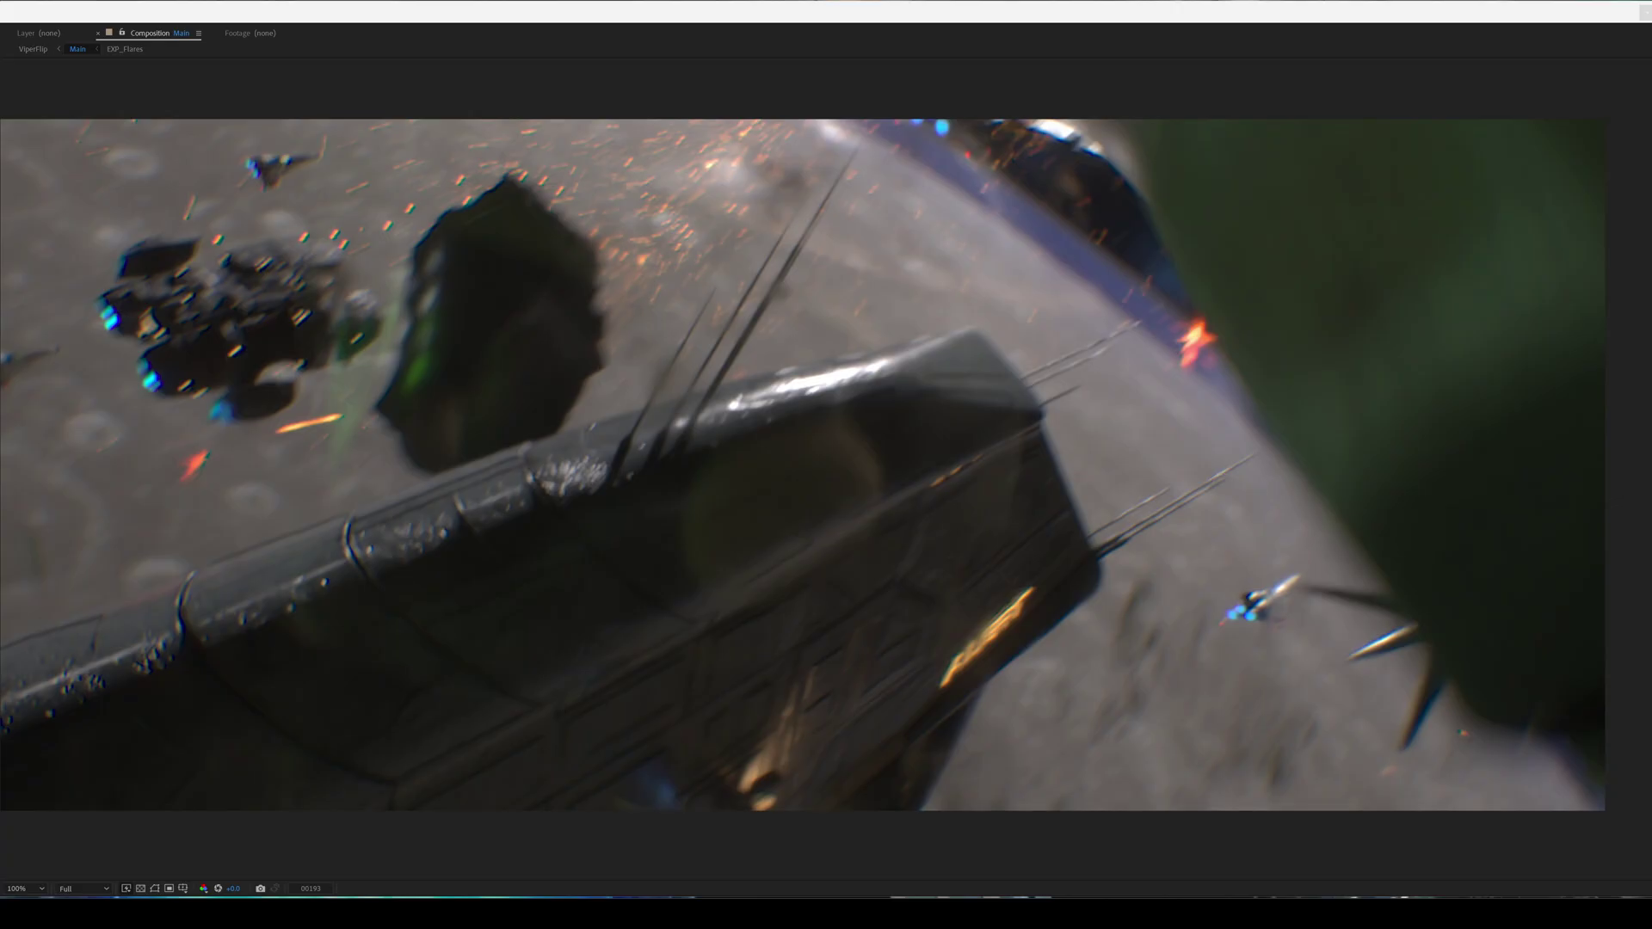
Rewind Main to the green-lit dive near frame 38 and play on to the Viper flyby.
{"action": "key", "text": "Page_Up"}
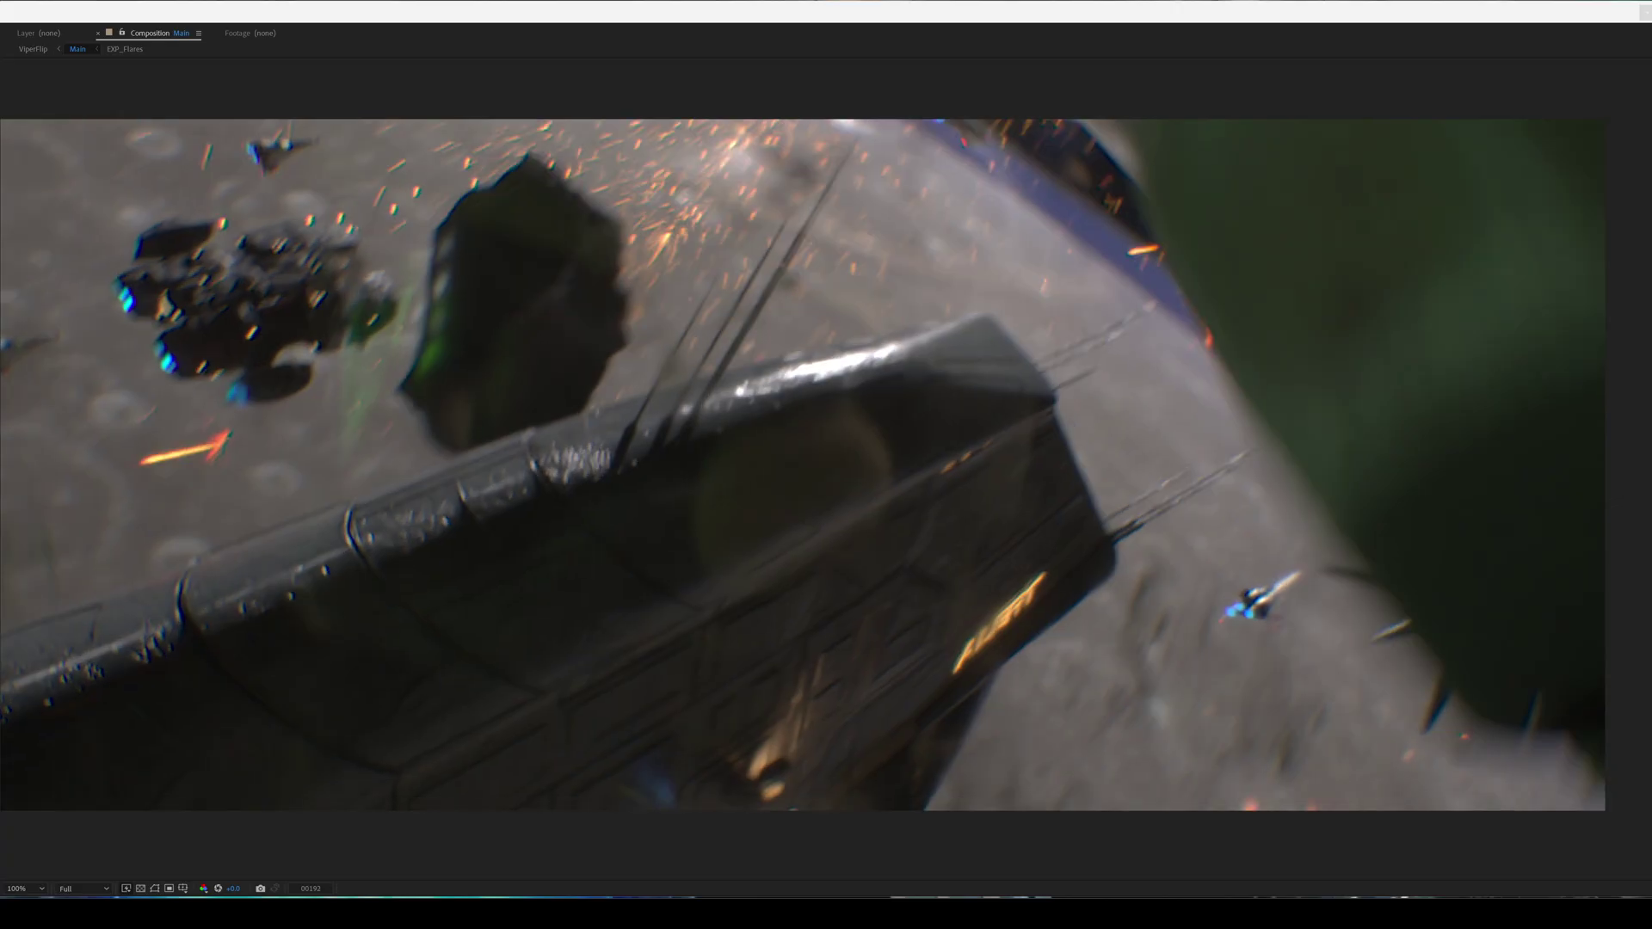
{"action": "key", "text": "Page_Up"}
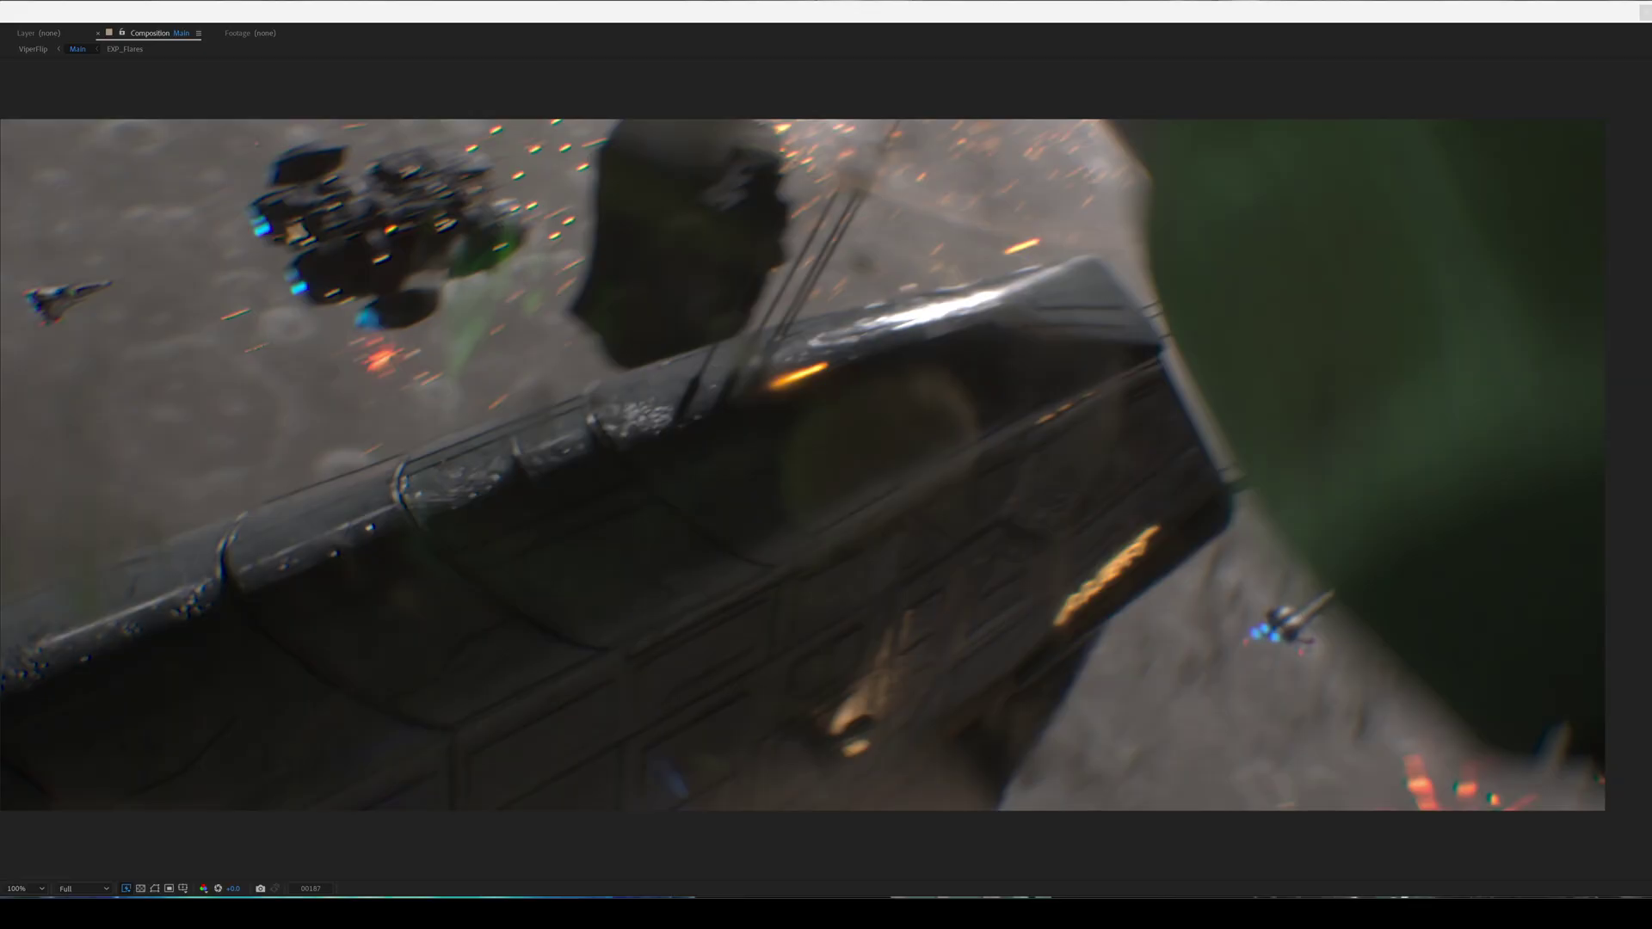
{"action": "key", "text": "Page_Up"}
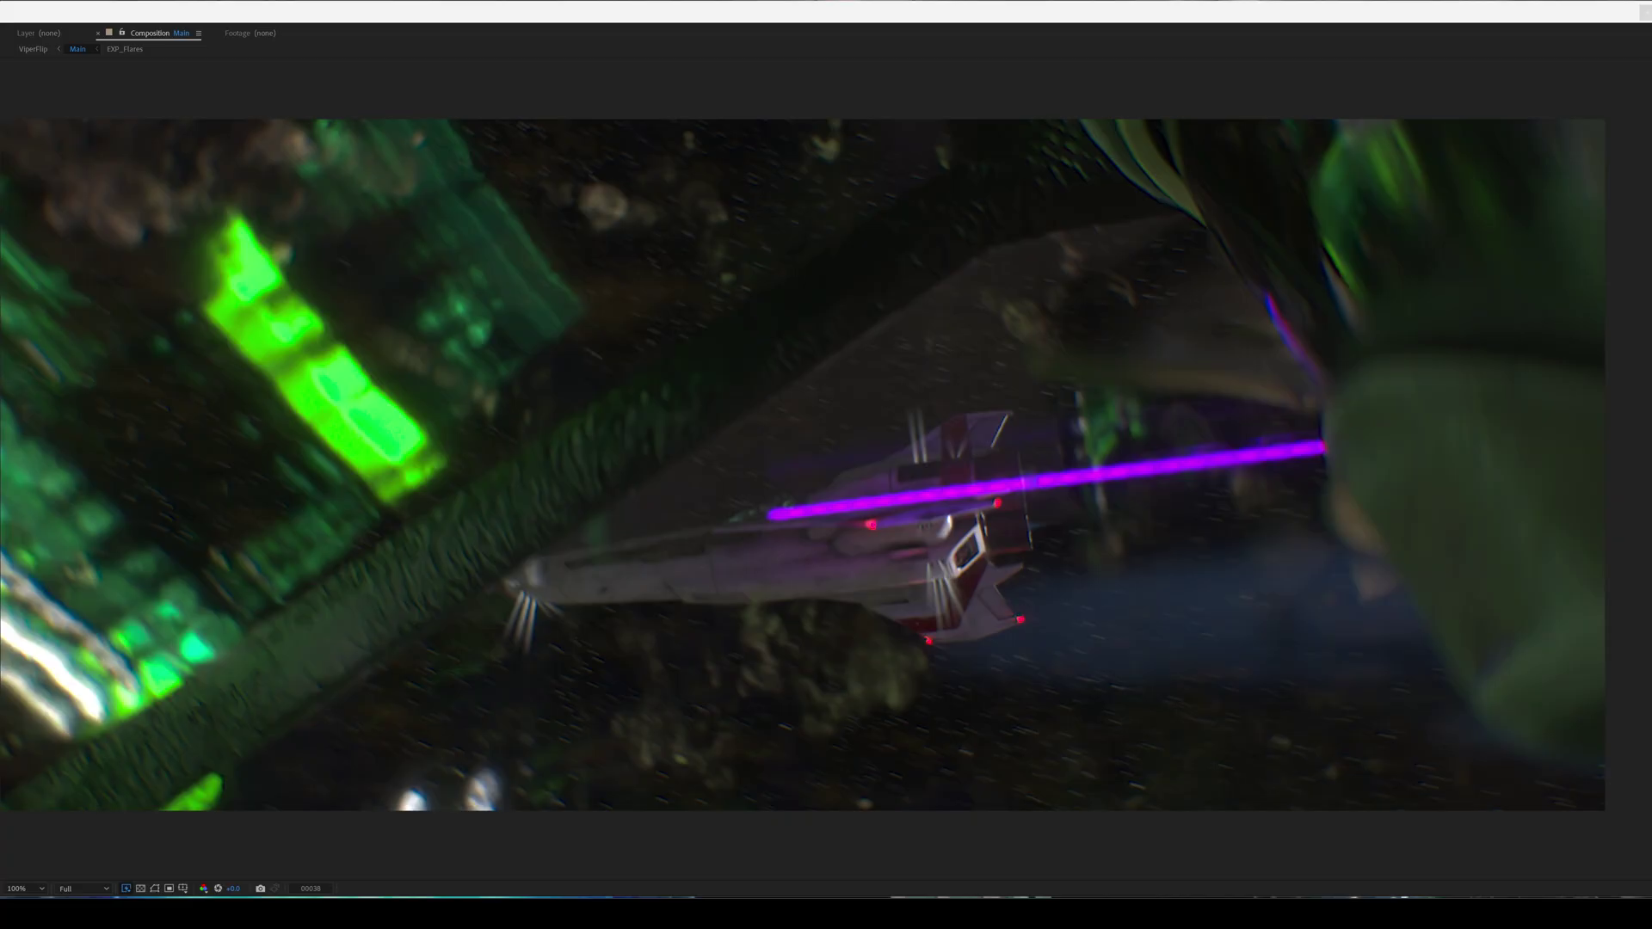
{"action": "key", "text": "space"}
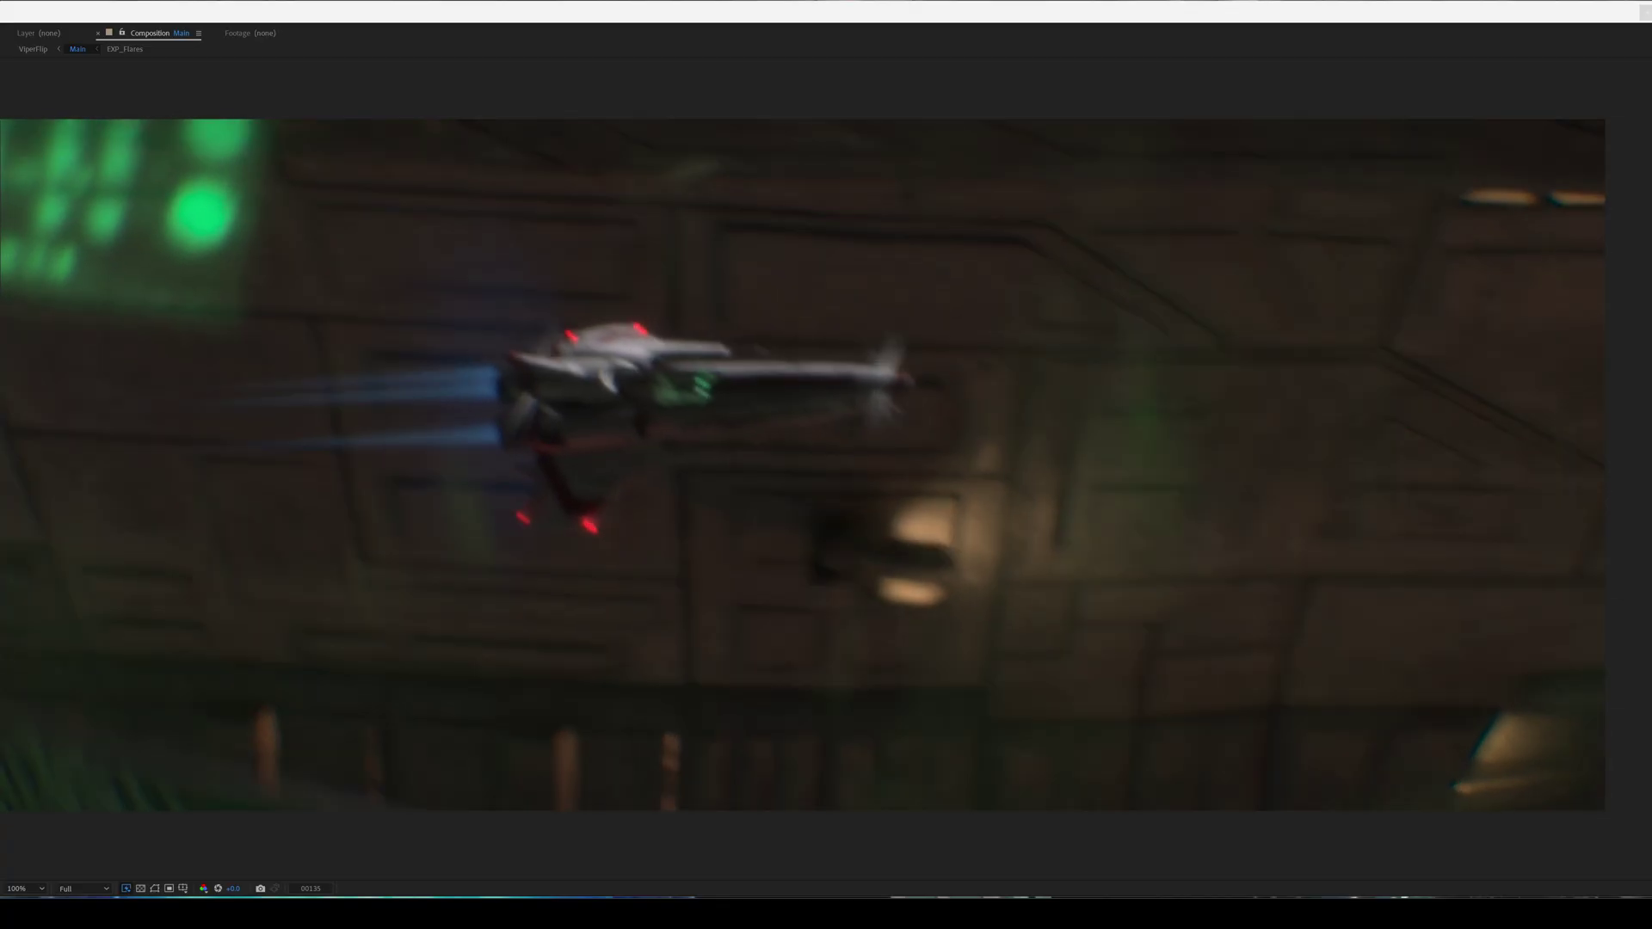
Back up two frames and play Main past the orange laser to the sparking hull close-up.
{"action": "key", "text": "Page_Up"}
{"action": "key", "text": "Page_Up"}
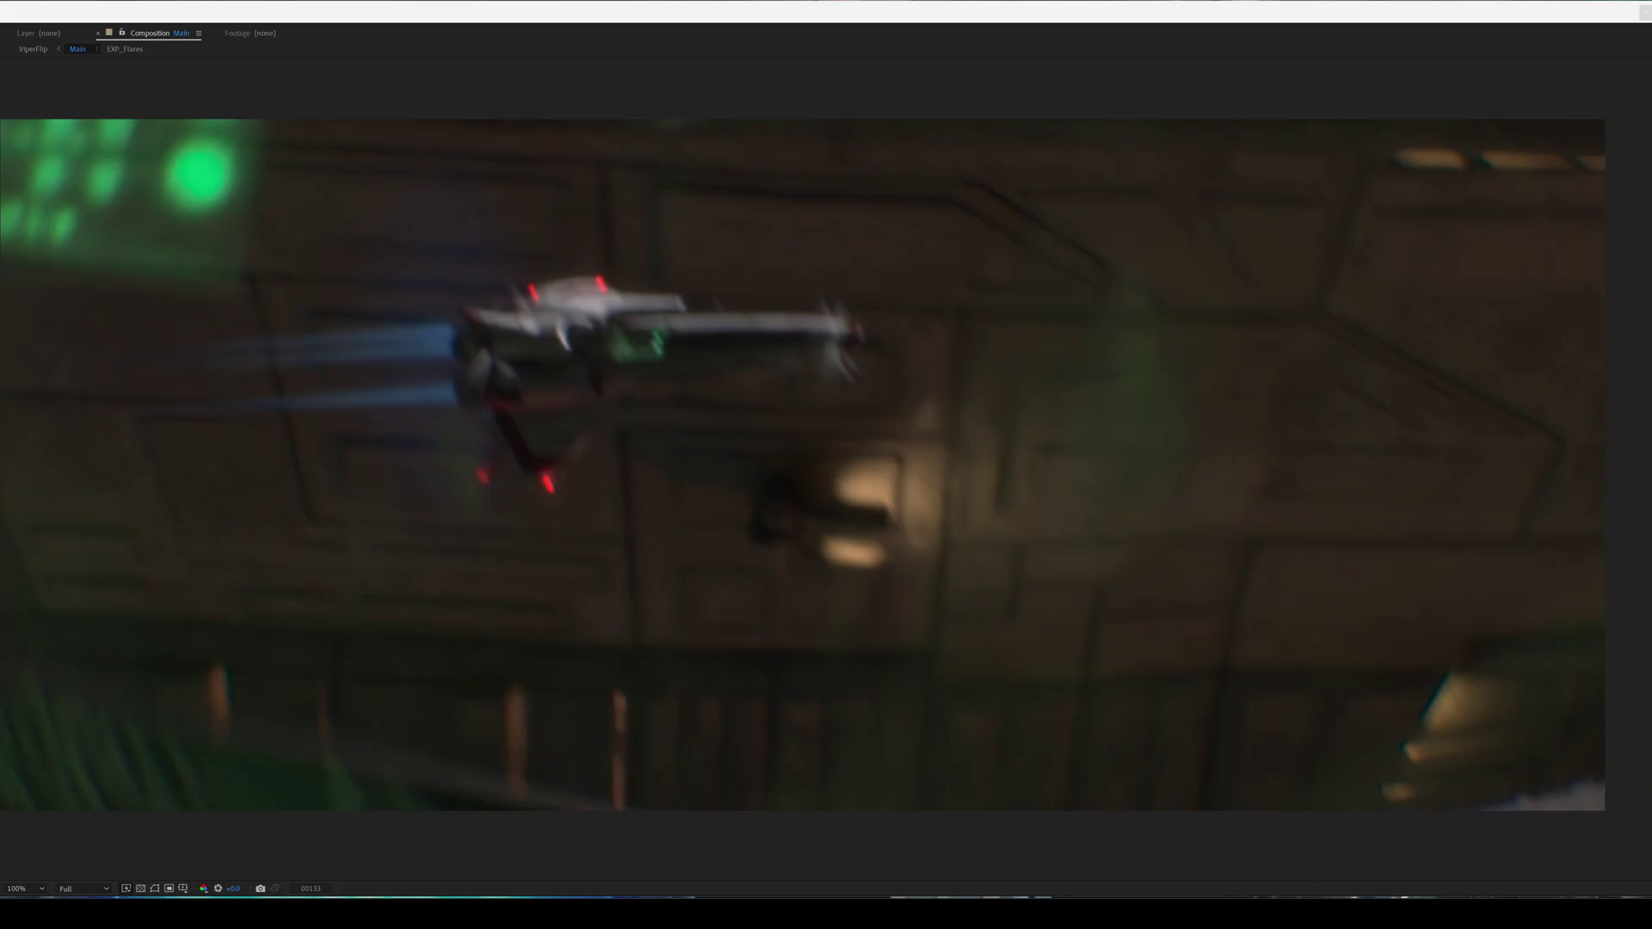
{"action": "key", "text": "space"}
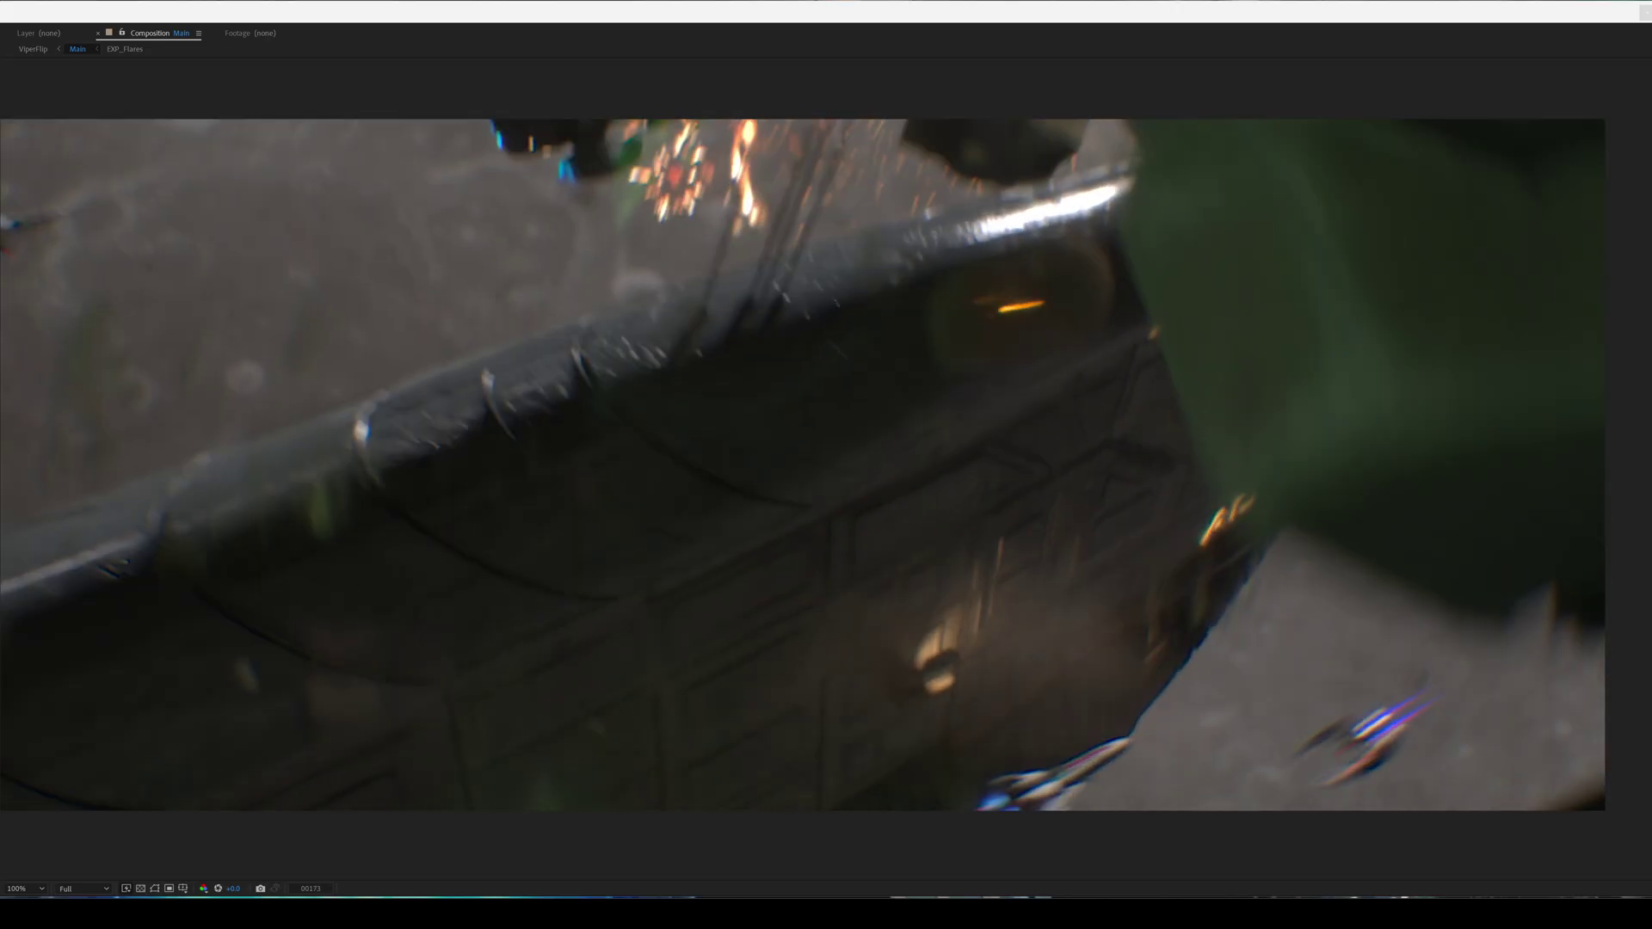
Stop Main playback and return to the green-lit dive frame near frame 39.
{"action": "key", "text": "space"}
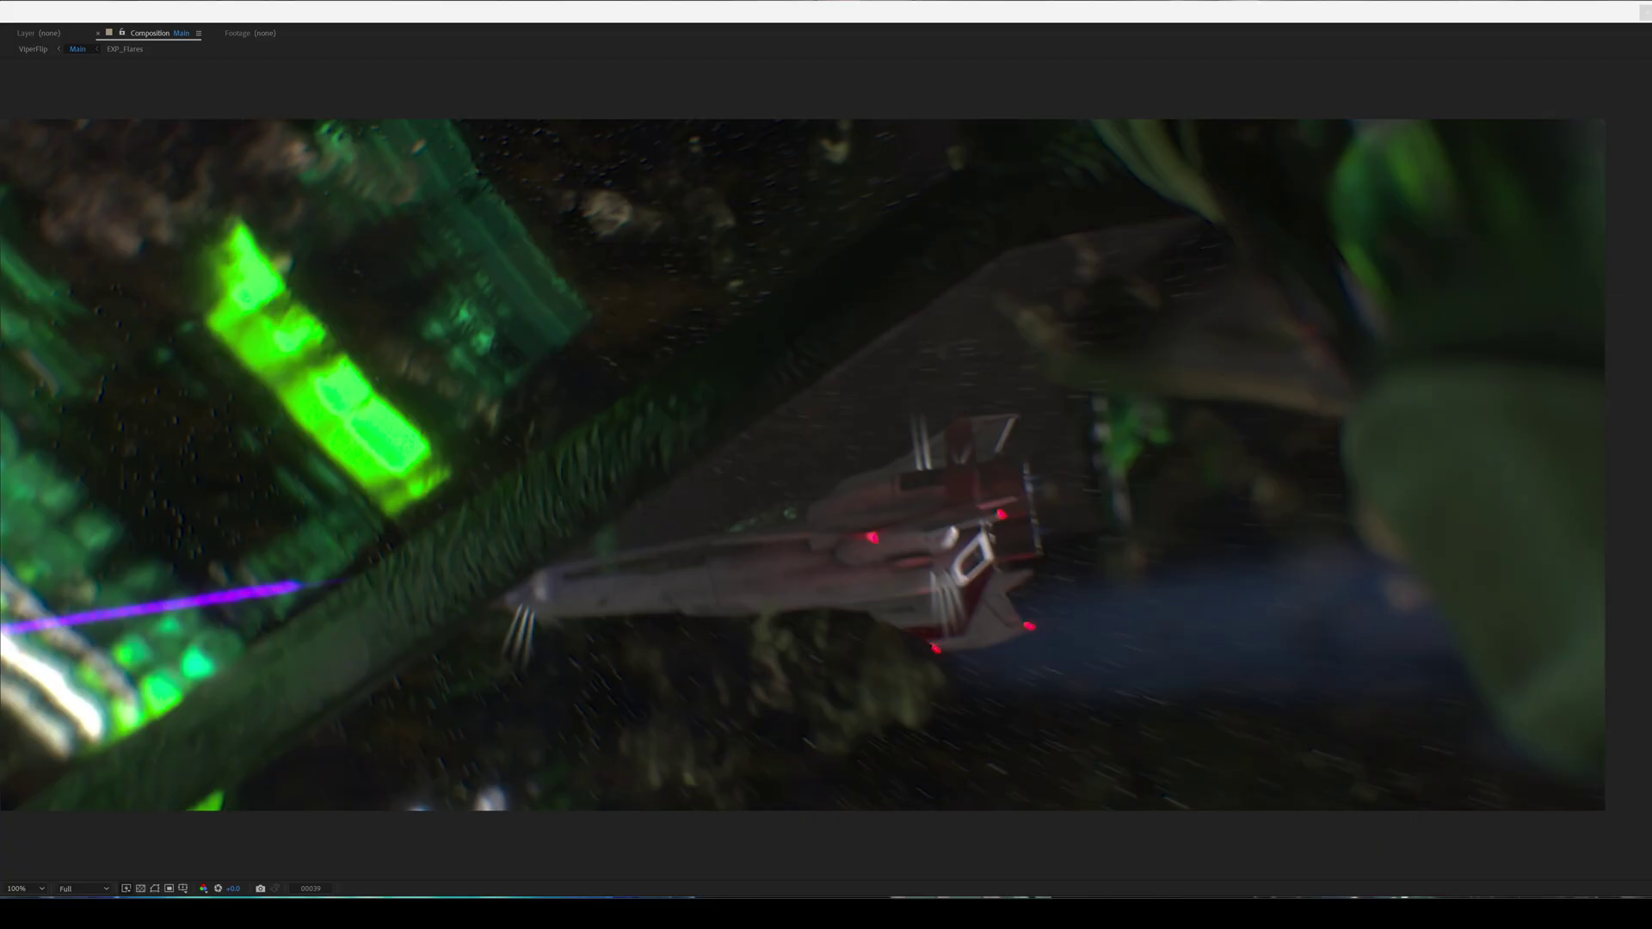
Step between frames 36 and 40 to follow the purple laser crossing the ship.
{"action": "key", "text": "Page_Down"}
{"action": "key", "text": "Page_Up"}
{"action": "key", "text": "Page_Up"}
{"action": "key", "text": "Page_Up"}
{"action": "key", "text": "Page_Up"}
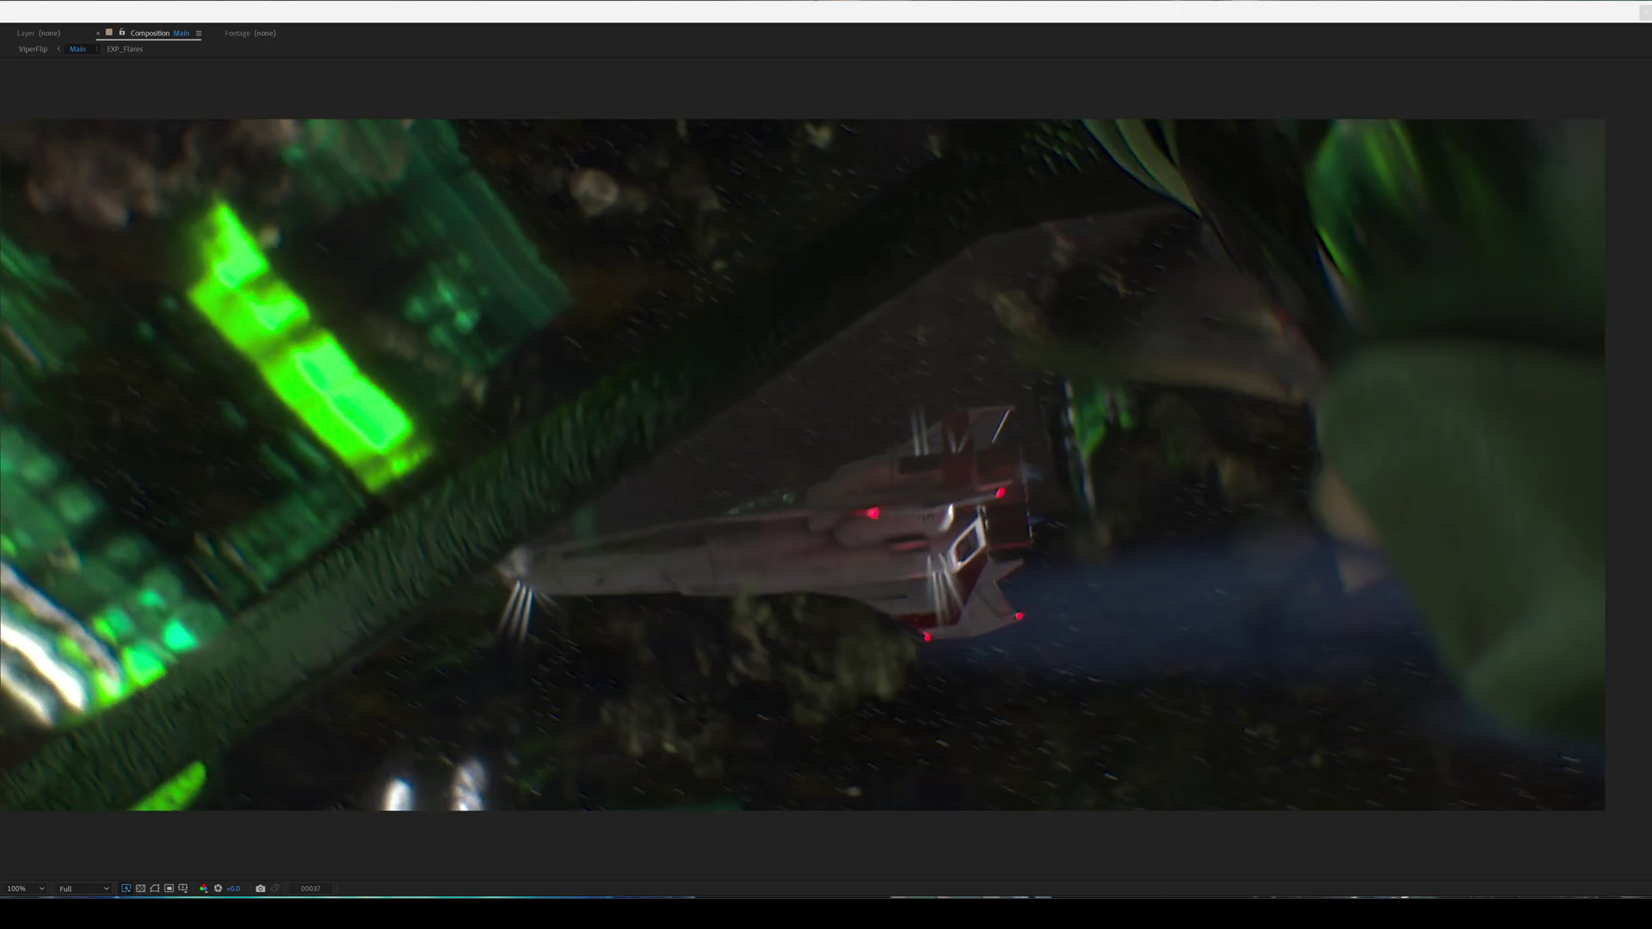
{"action": "key", "text": "Page_Down"}
{"action": "key", "text": "Page_Down"}
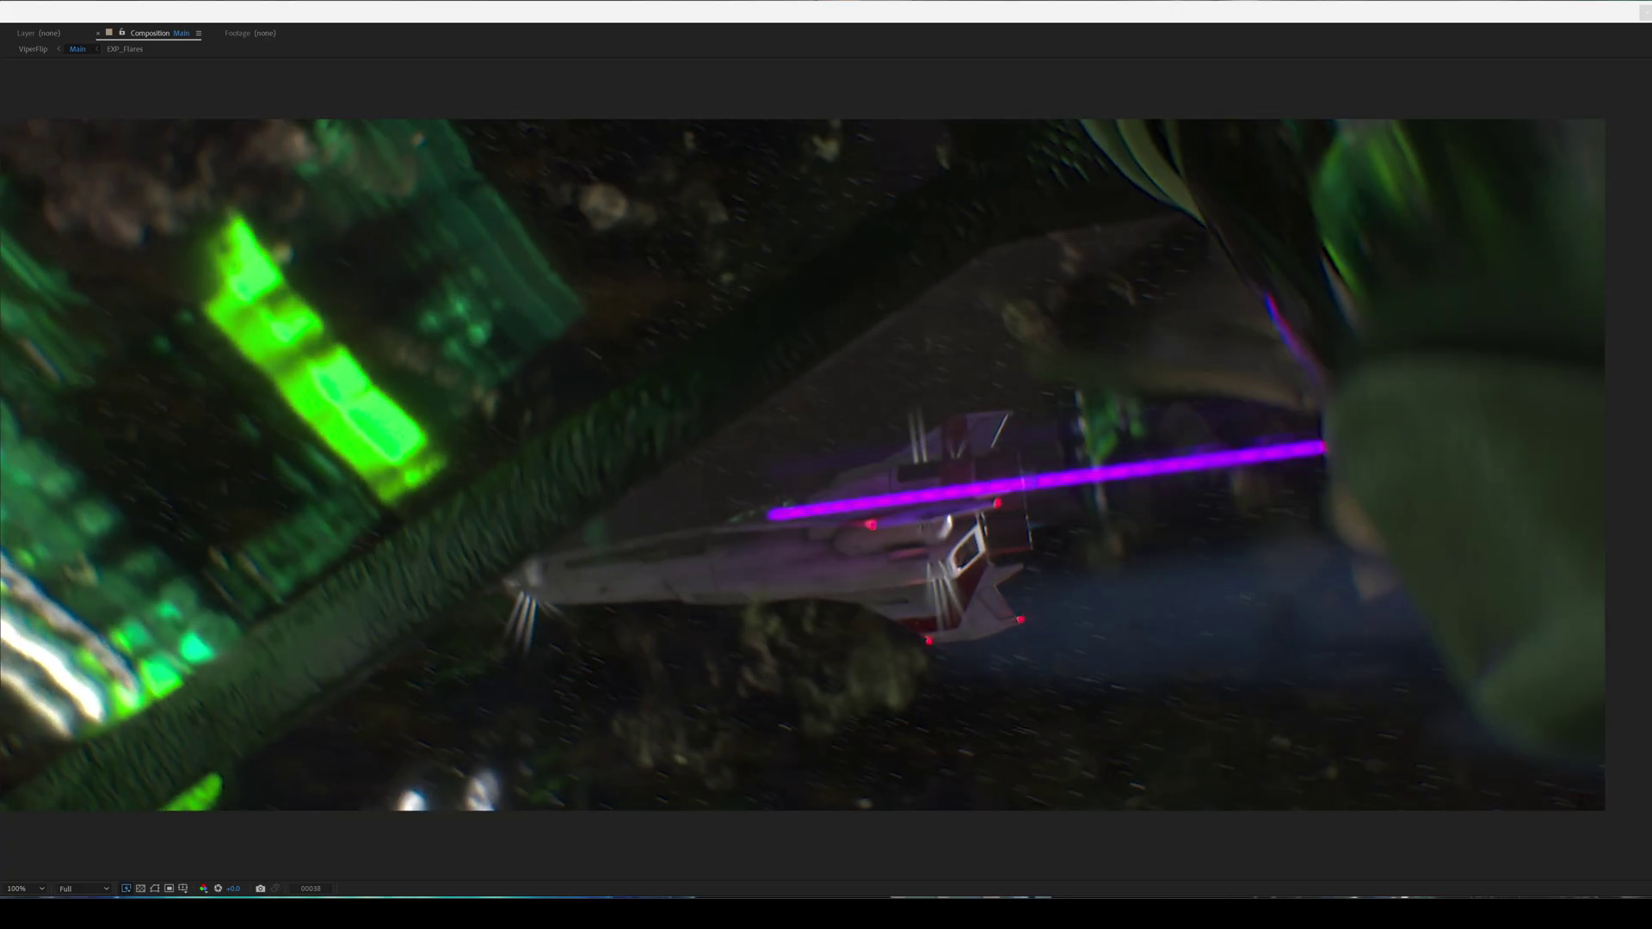
{"action": "key", "text": "Page_Down"}
{"action": "key", "text": "Page_Up"}
{"action": "key", "text": "Page_Down"}
{"action": "key", "text": "Page_Up"}
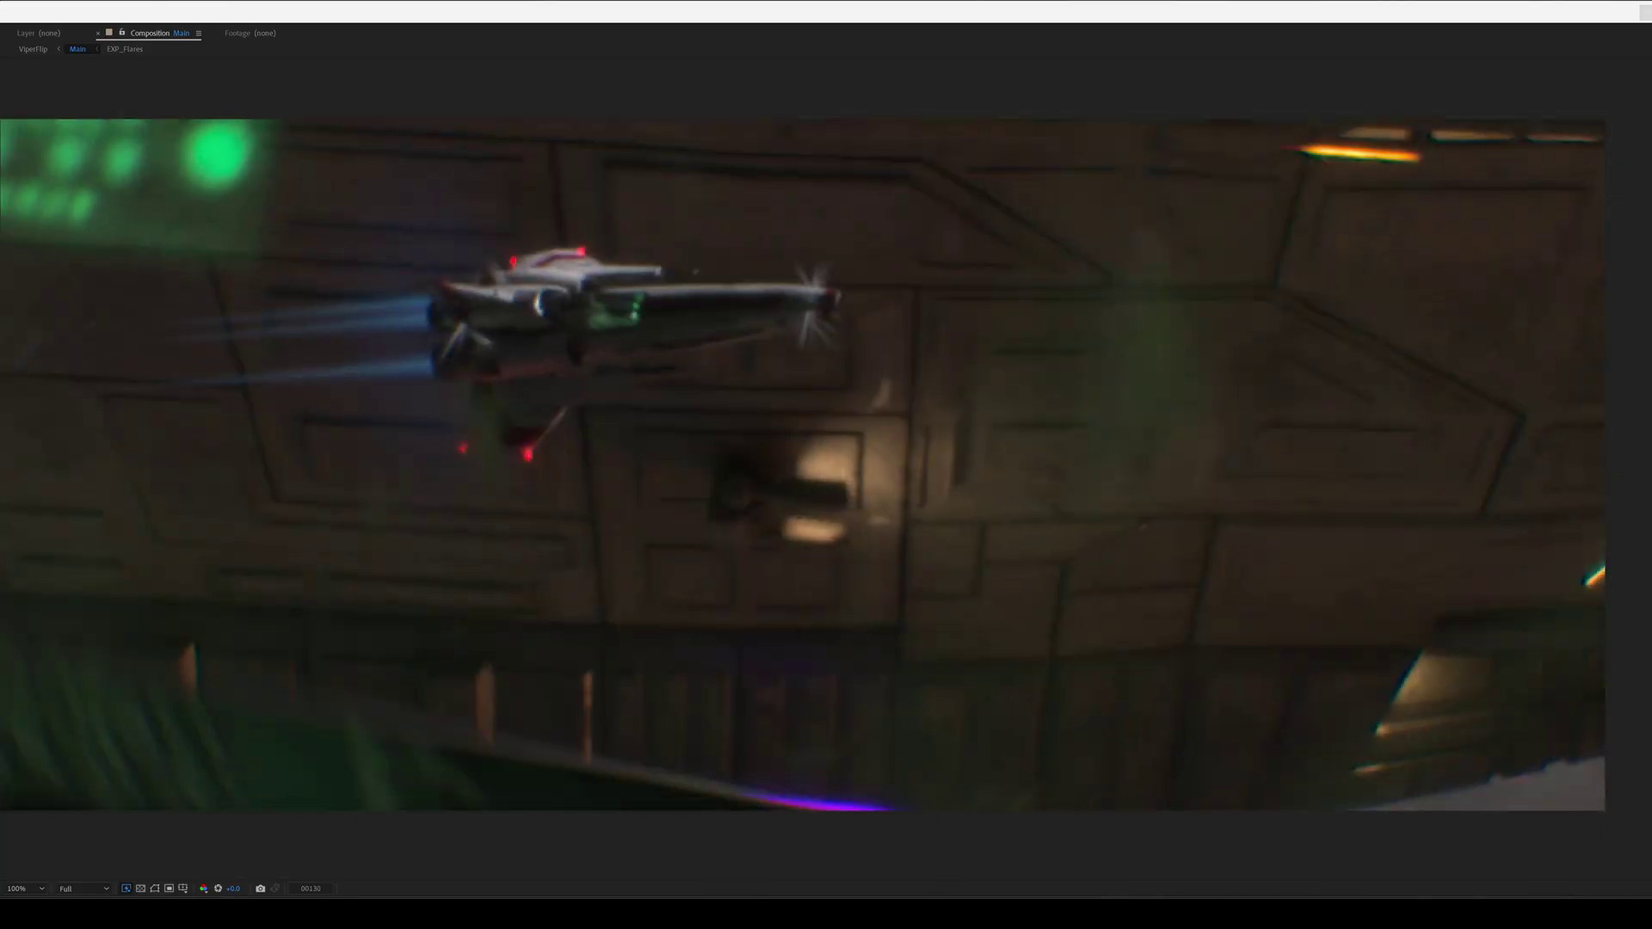
Check frames of the flyby, preview Main, then step back toward the corridor shot.
{"action": "key", "text": "Page_Up"}
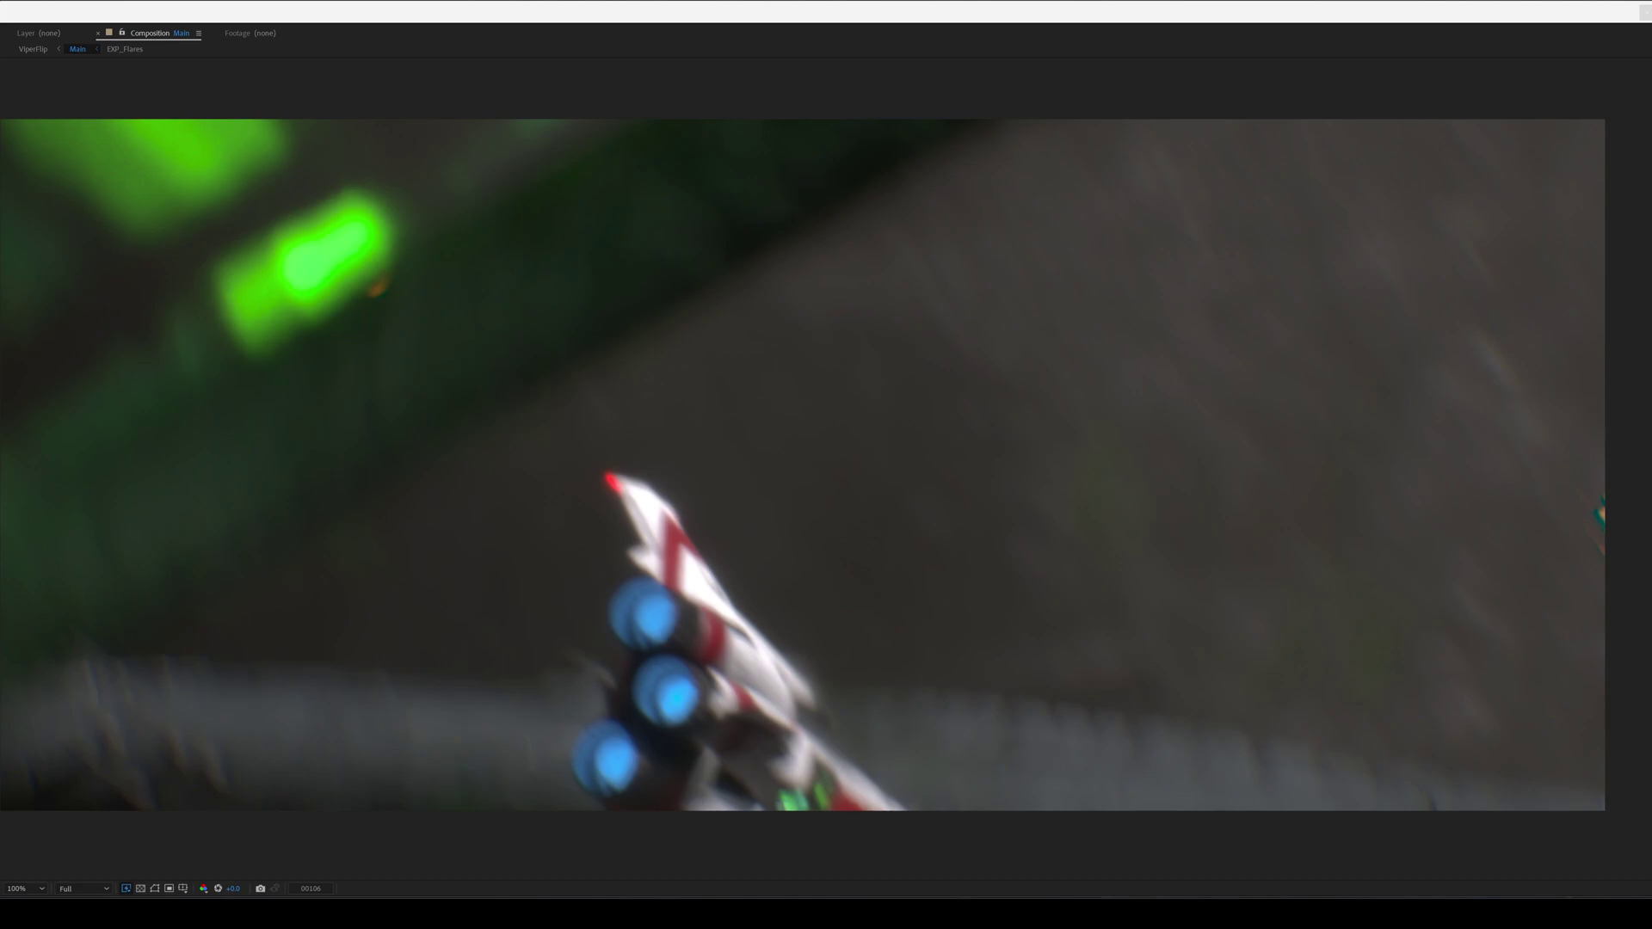
{"action": "key", "text": "Page_Down"}
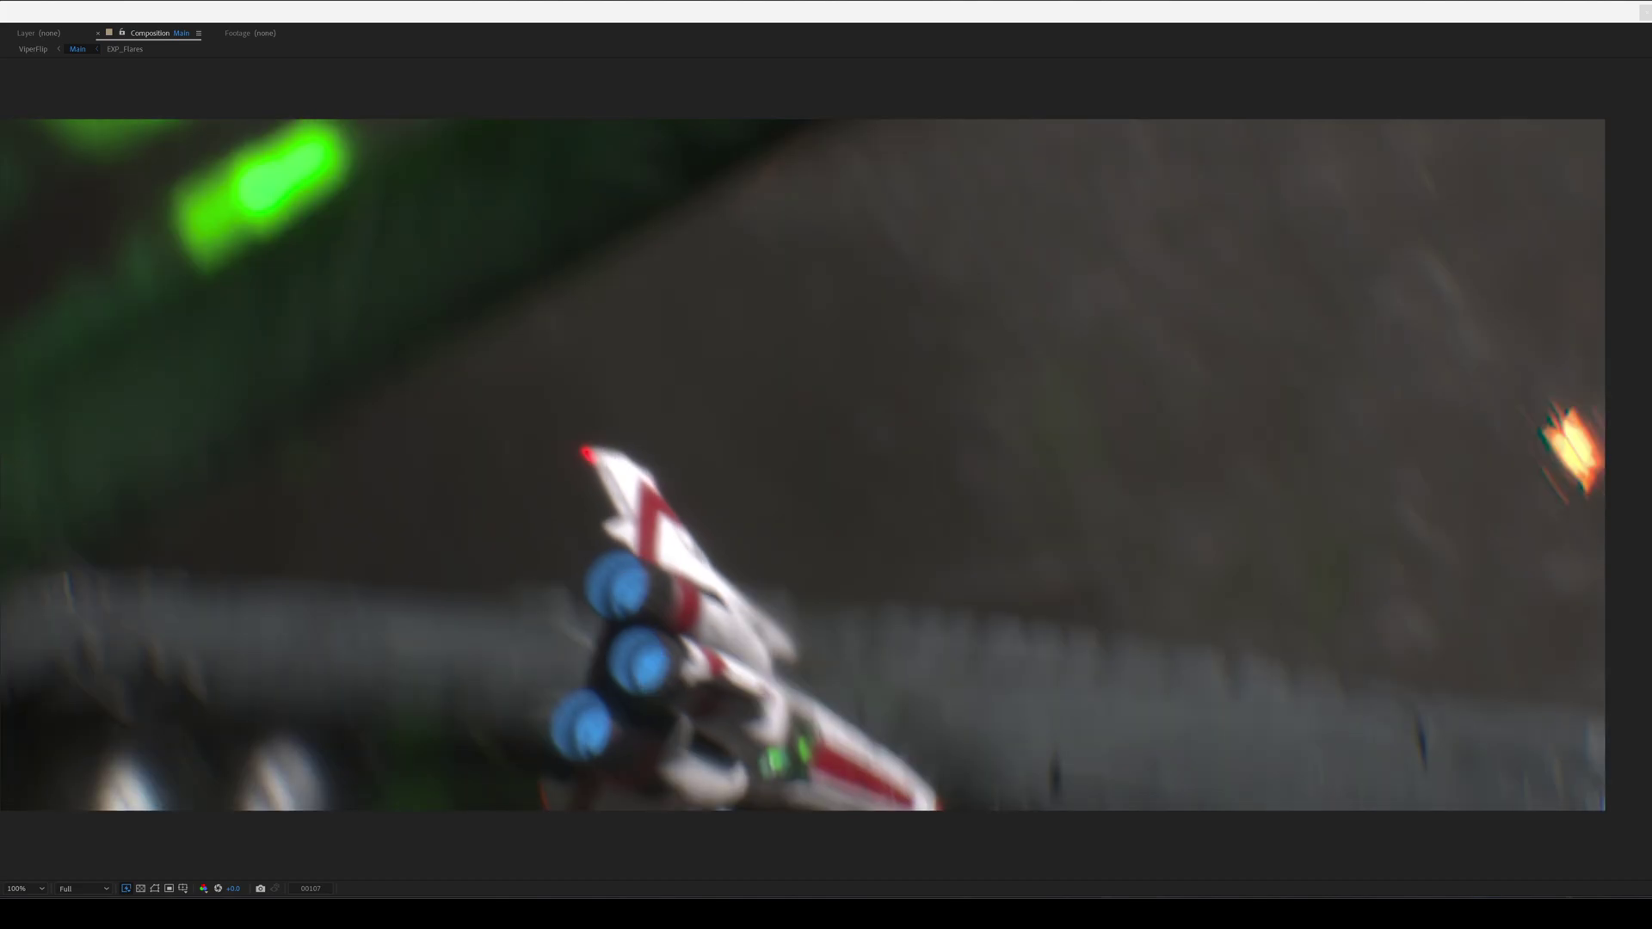
{"action": "key", "text": "space"}
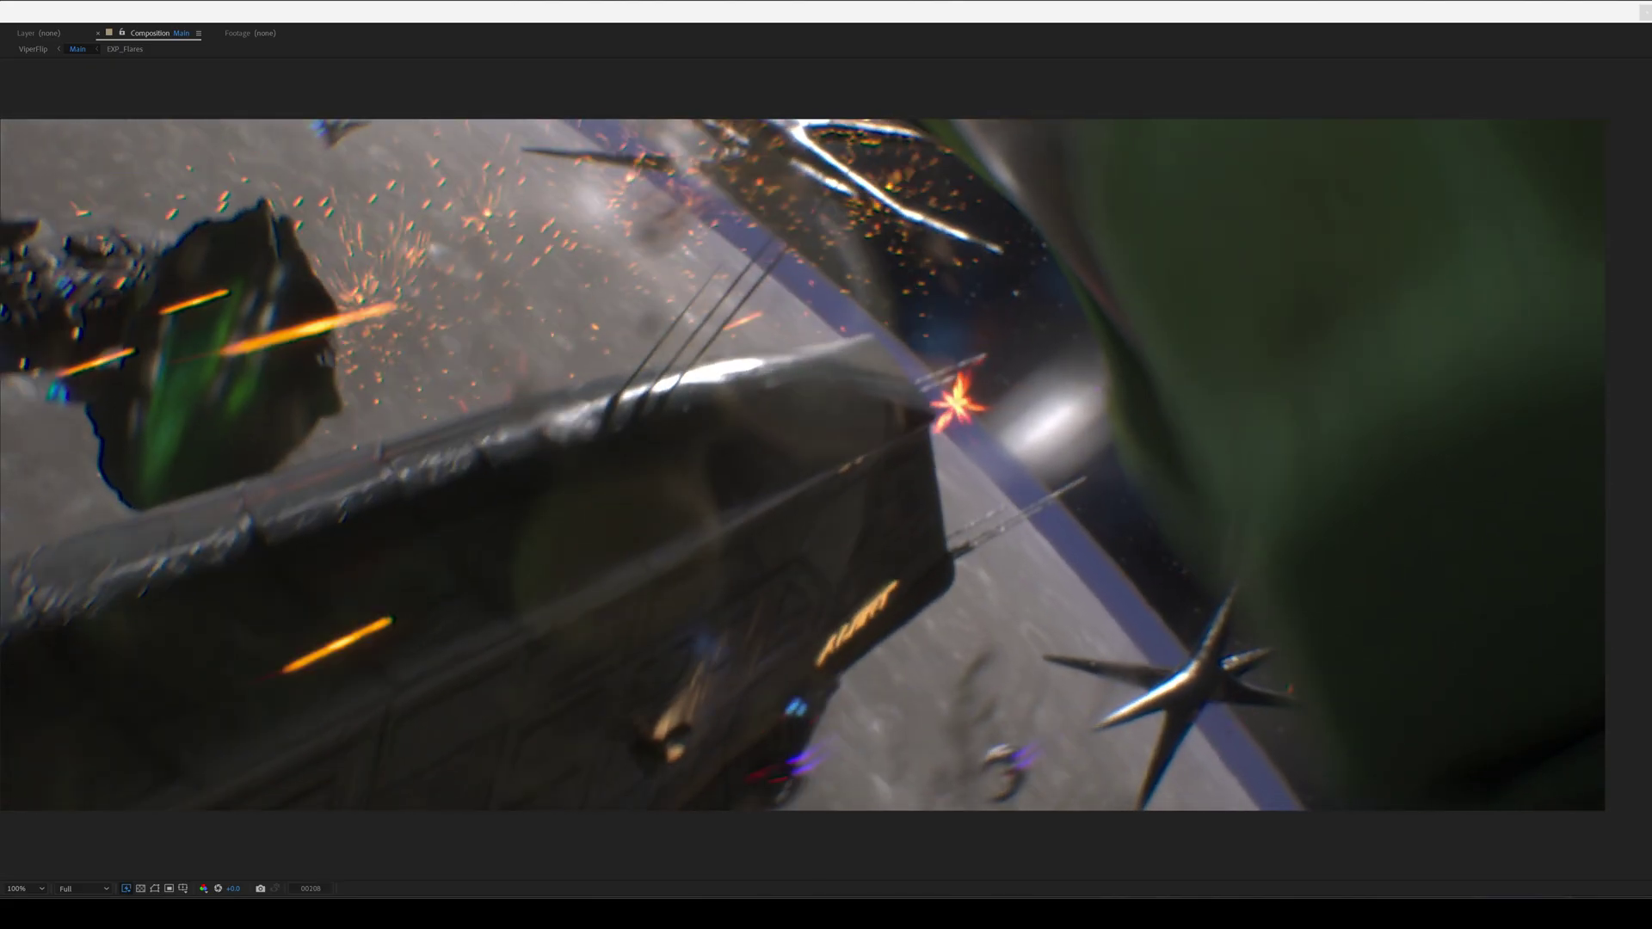
{"action": "key", "text": "Page_Up"}
{"action": "key", "text": "Page_Up"}
{"action": "key", "text": "Page_Up"}
{"action": "key", "text": "Page_Up"}
{"action": "key", "text": "Page_Up"}
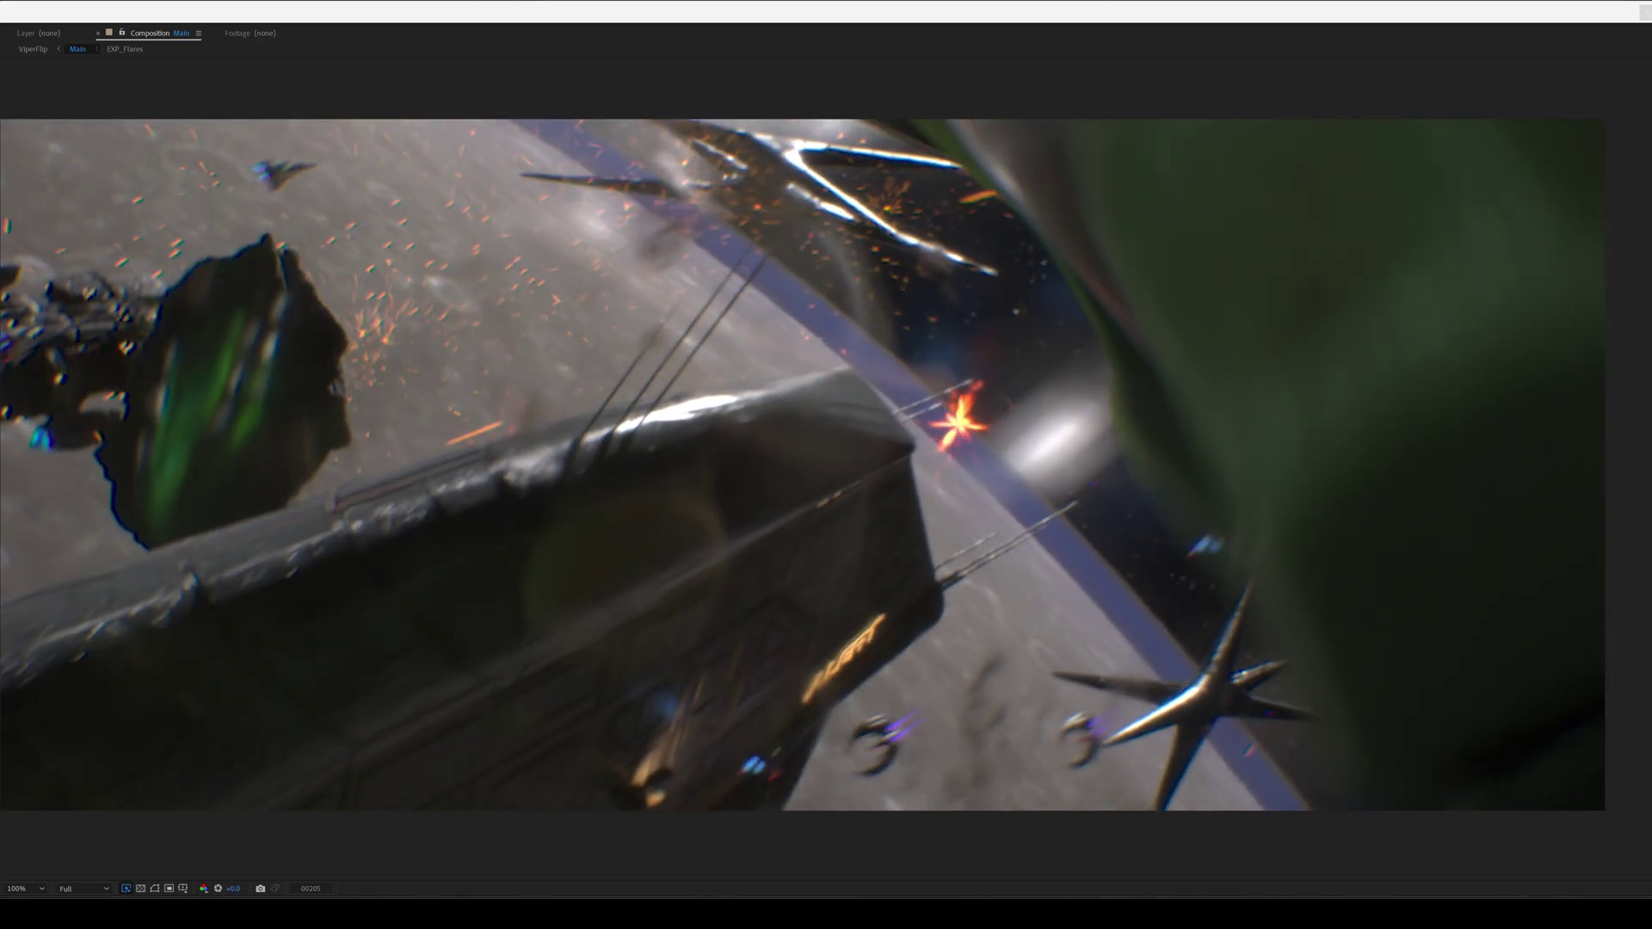
{"action": "key", "text": "Page_Up"}
{"action": "key", "text": "Page_Up"}
{"action": "key", "text": "Page_Up"}
{"action": "key", "text": "Page_Up"}
{"action": "key", "text": "Page_Up"}
{"action": "key", "text": "Page_Up"}
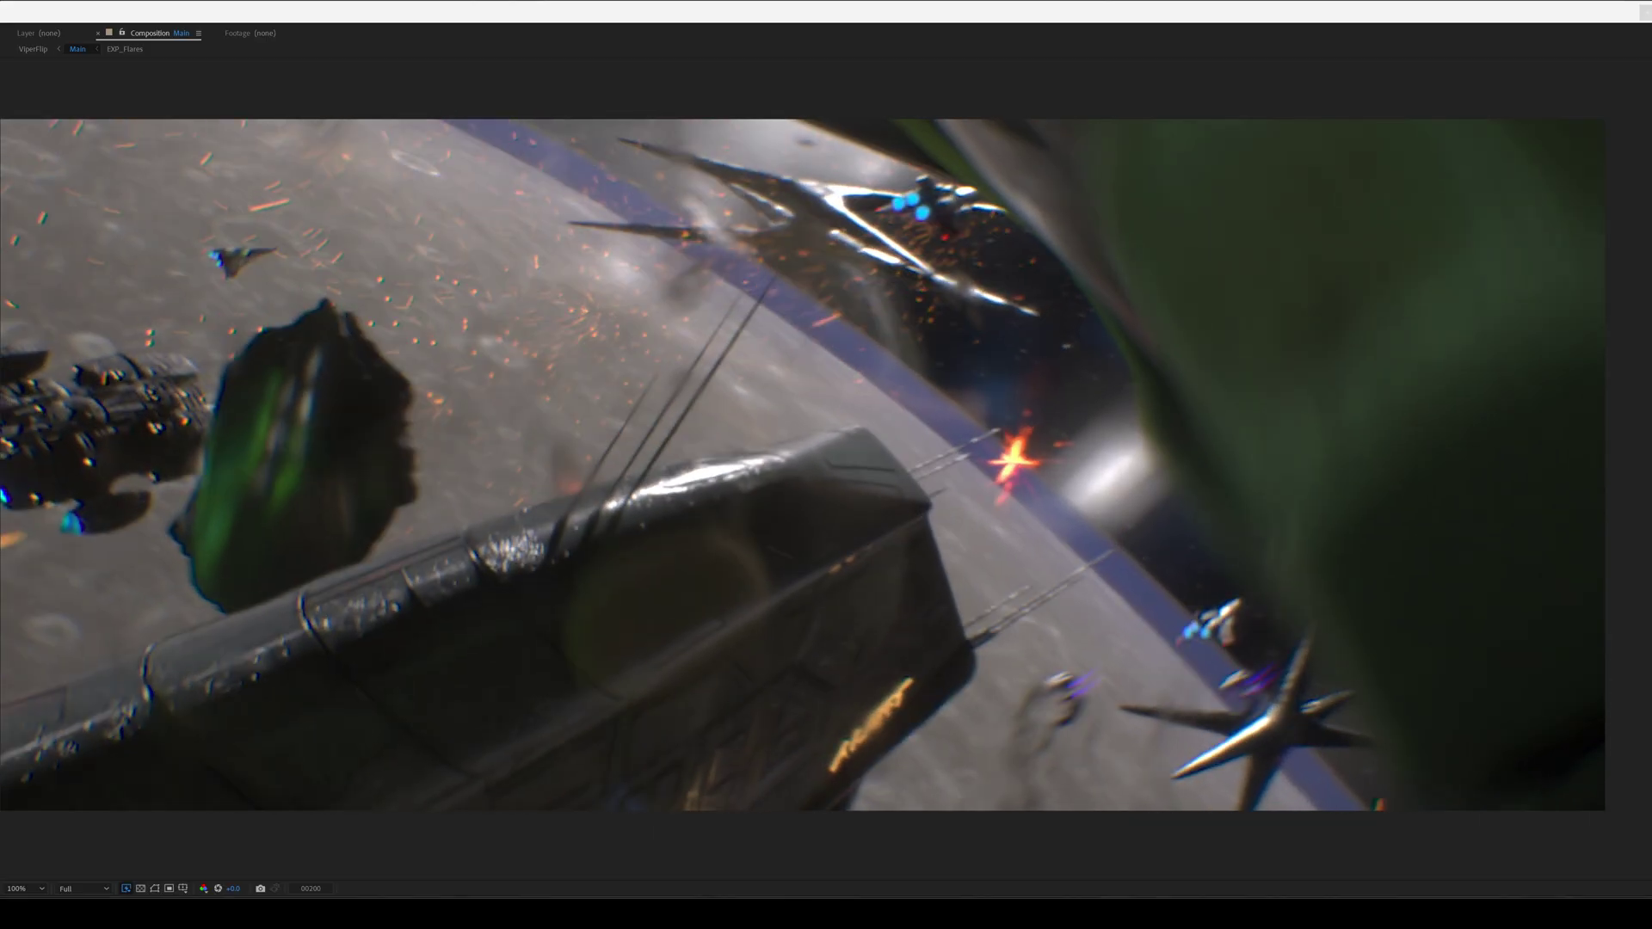
Back up to the corridor fly-by and play the ship speeding past the wall.
{"action": "key", "text": "Page_Up"}
{"action": "key", "text": "Page_Up"}
{"action": "key", "text": "Page_Up"}
{"action": "key", "text": "Page_Up"}
{"action": "key", "text": "Page_Up"}
{"action": "key", "text": "Page_Up"}
{"action": "key", "text": "Page_Up"}
{"action": "key", "text": "Page_Up"}
{"action": "key", "text": "Page_Up"}
{"action": "key", "text": "Page_Up"}
{"action": "key", "text": "Page_Up"}
{"action": "key", "text": "Page_Up"}
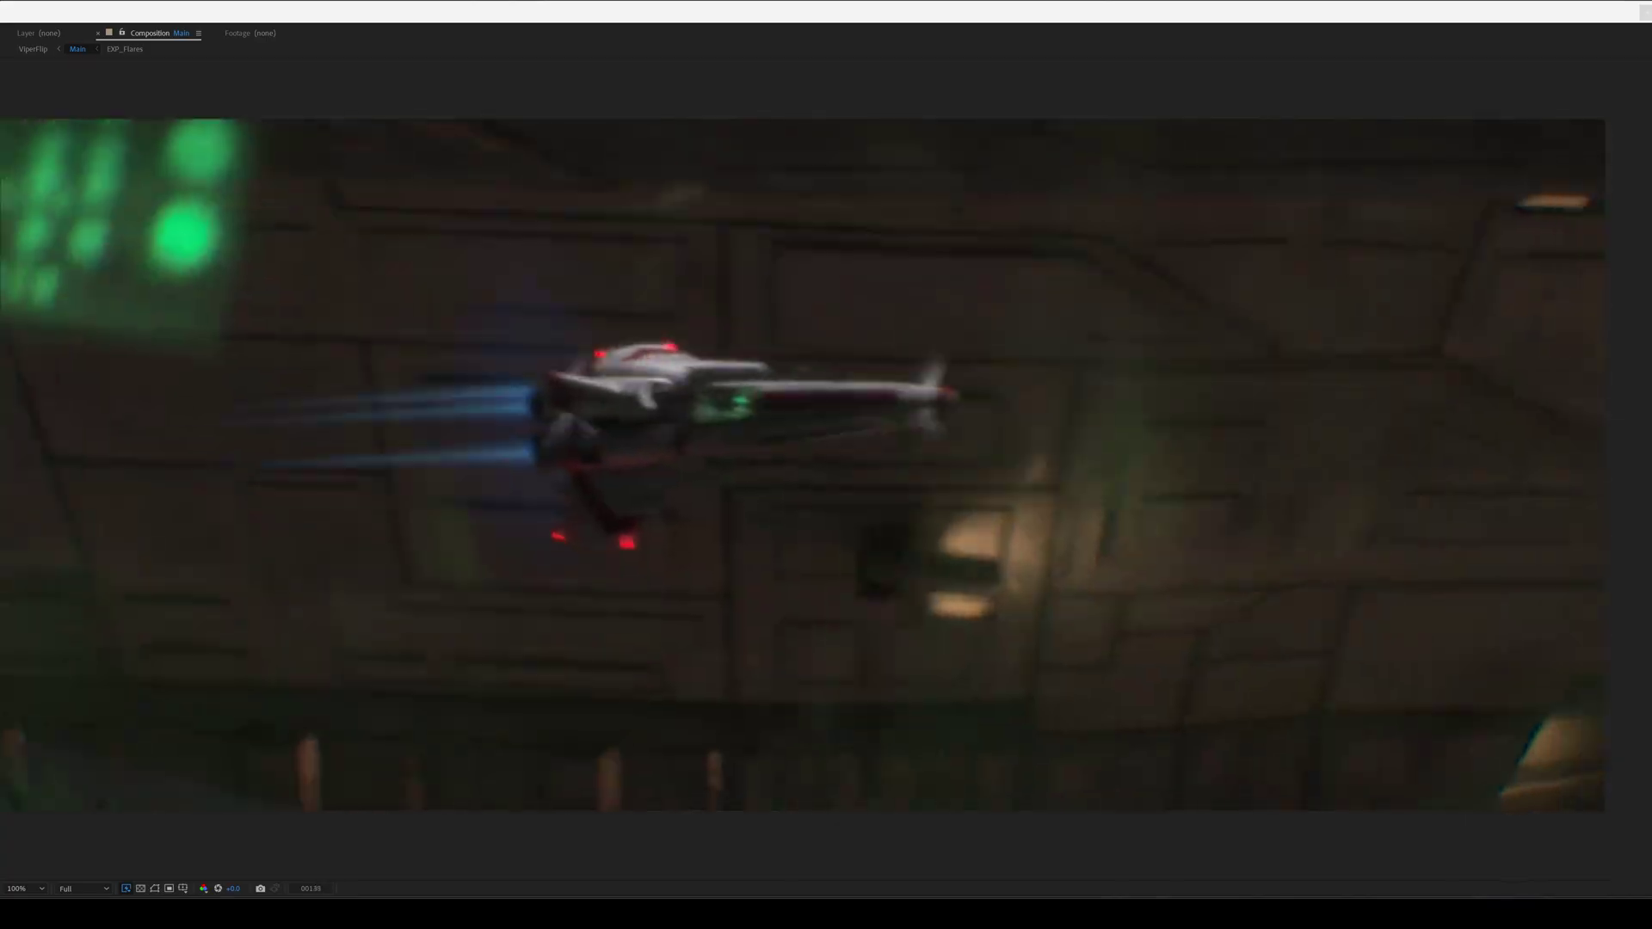
{"action": "key", "text": "space"}
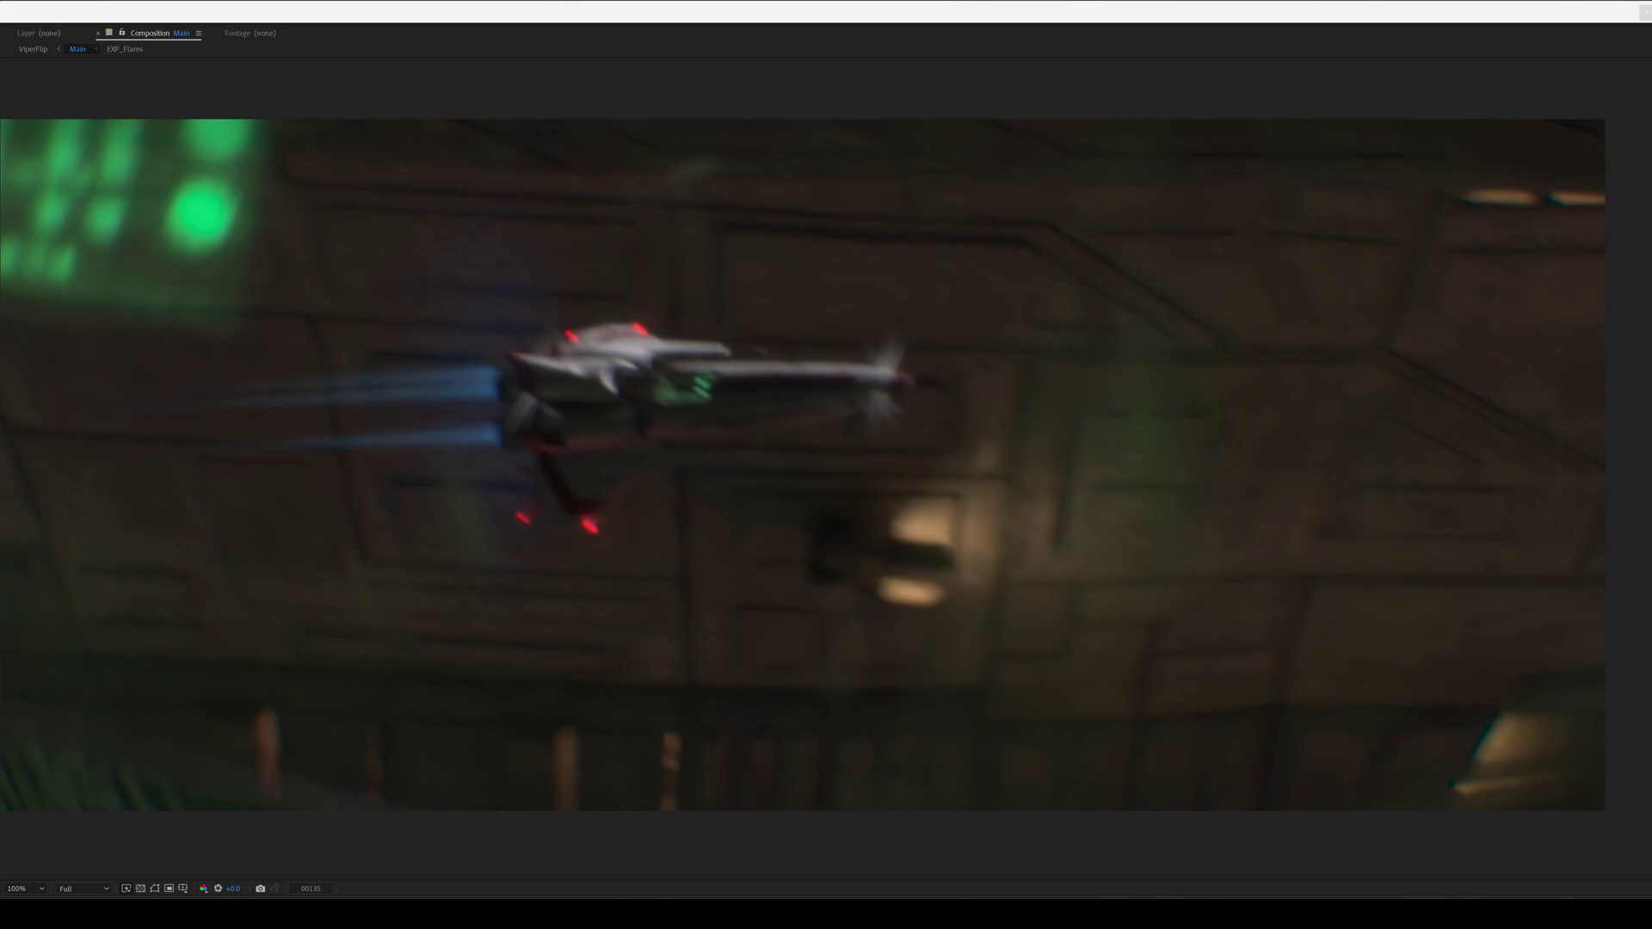
{"action": "key", "text": "space"}
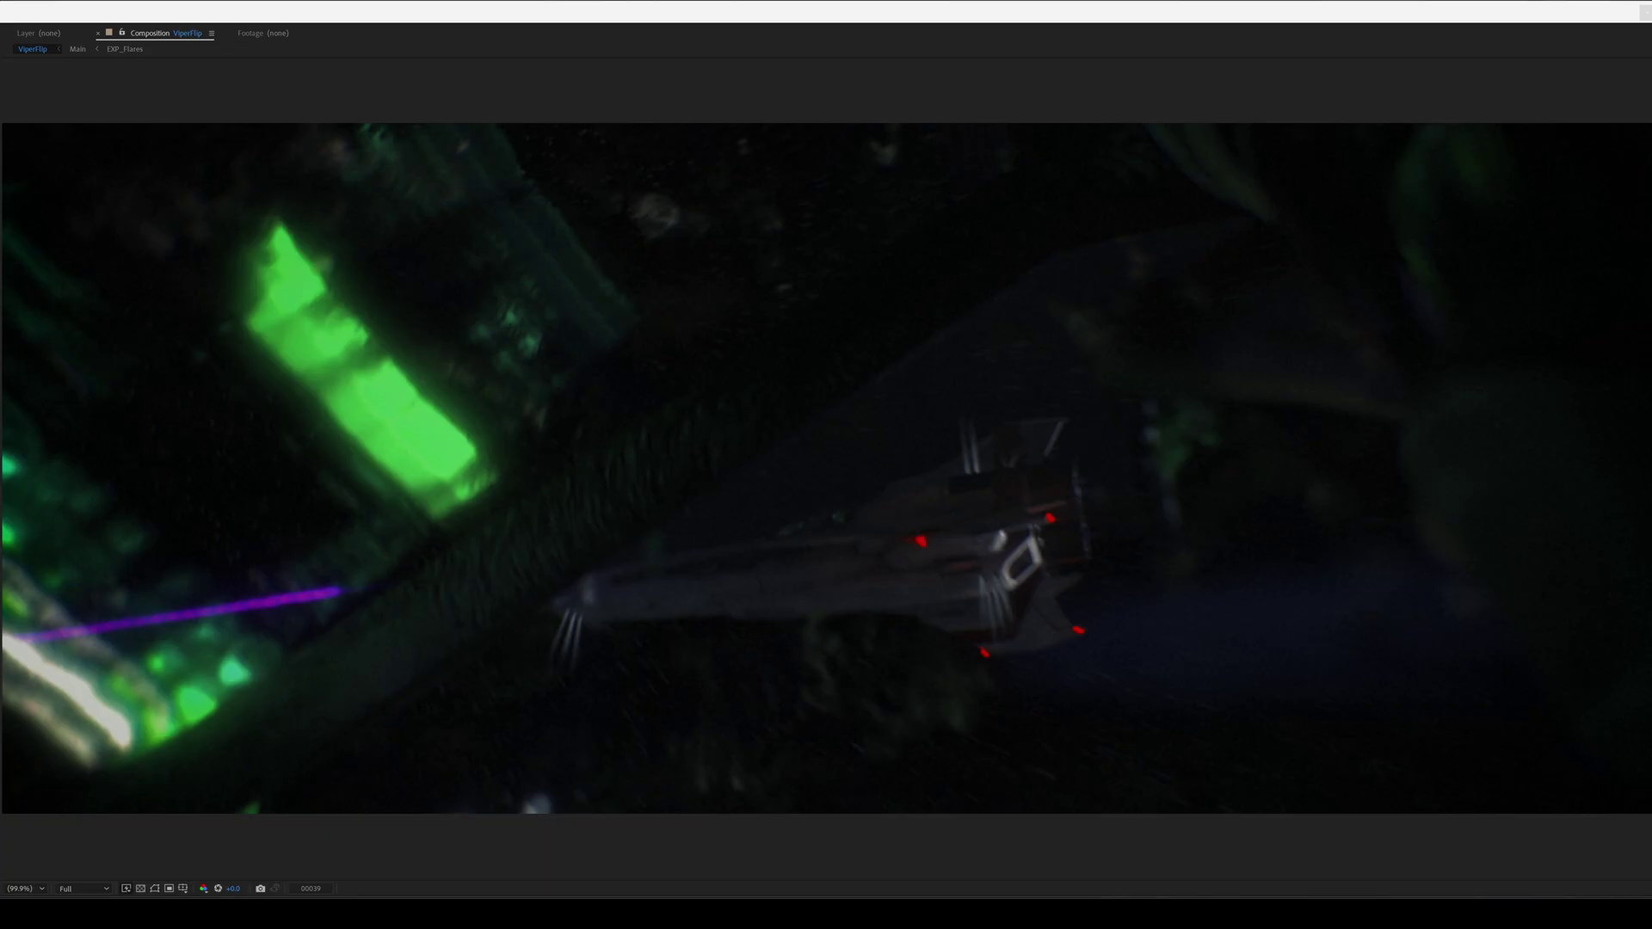
Step ViperFlip back one frame and play it through to the capital ship over the moon.
{"action": "key", "text": "Page_Up"}
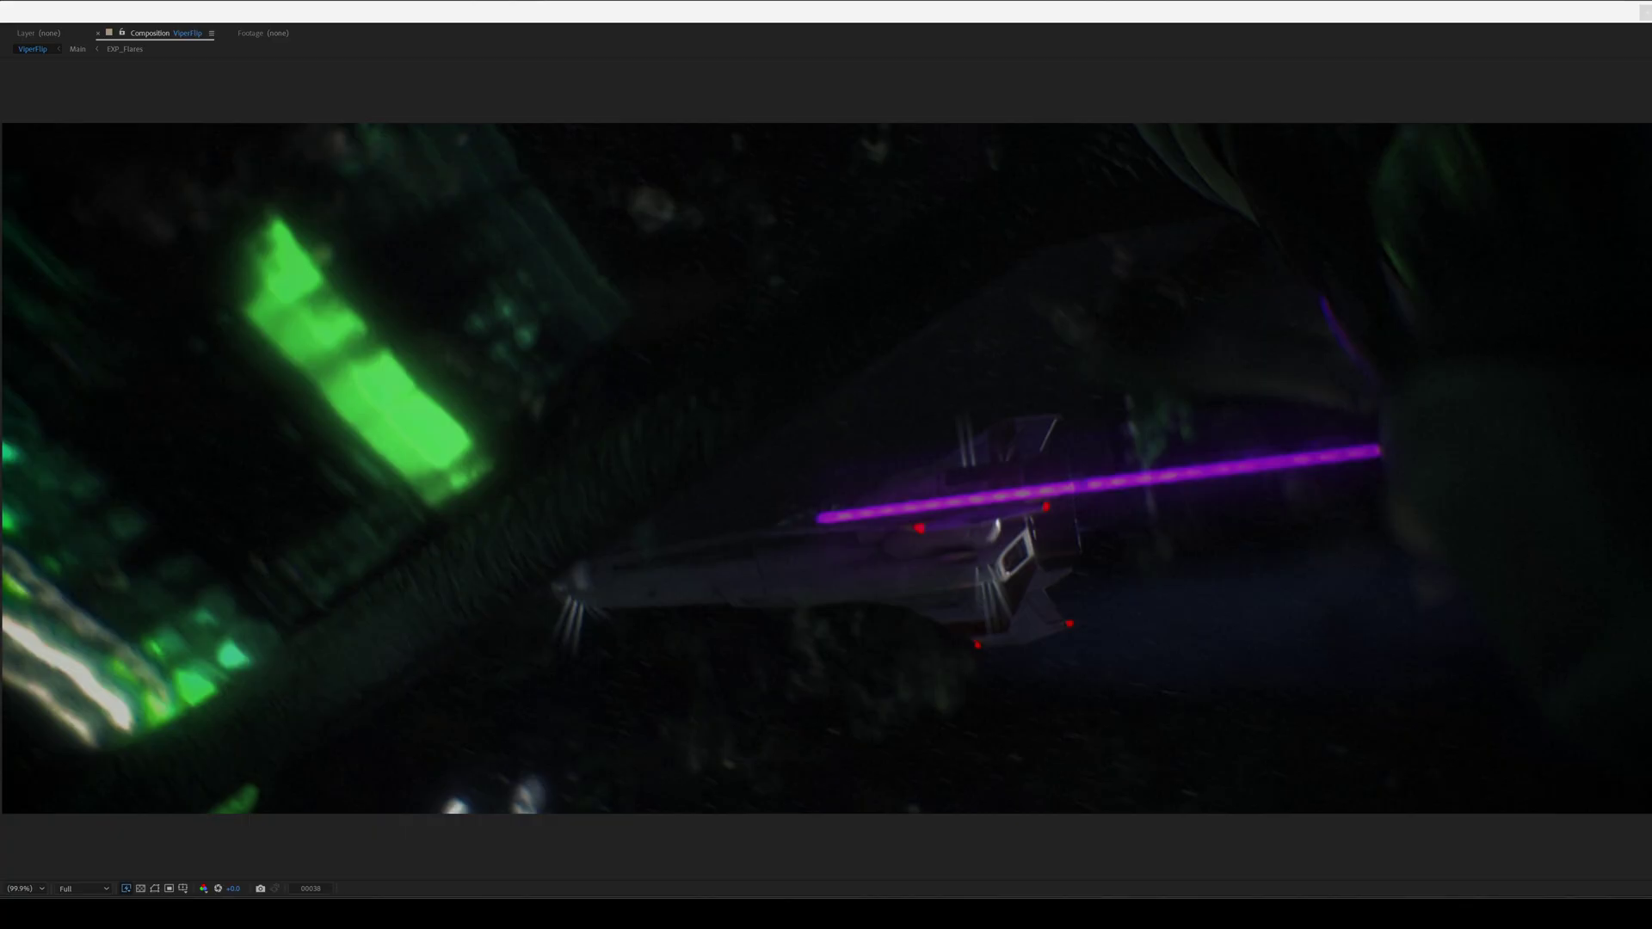
{"action": "key", "text": "space"}
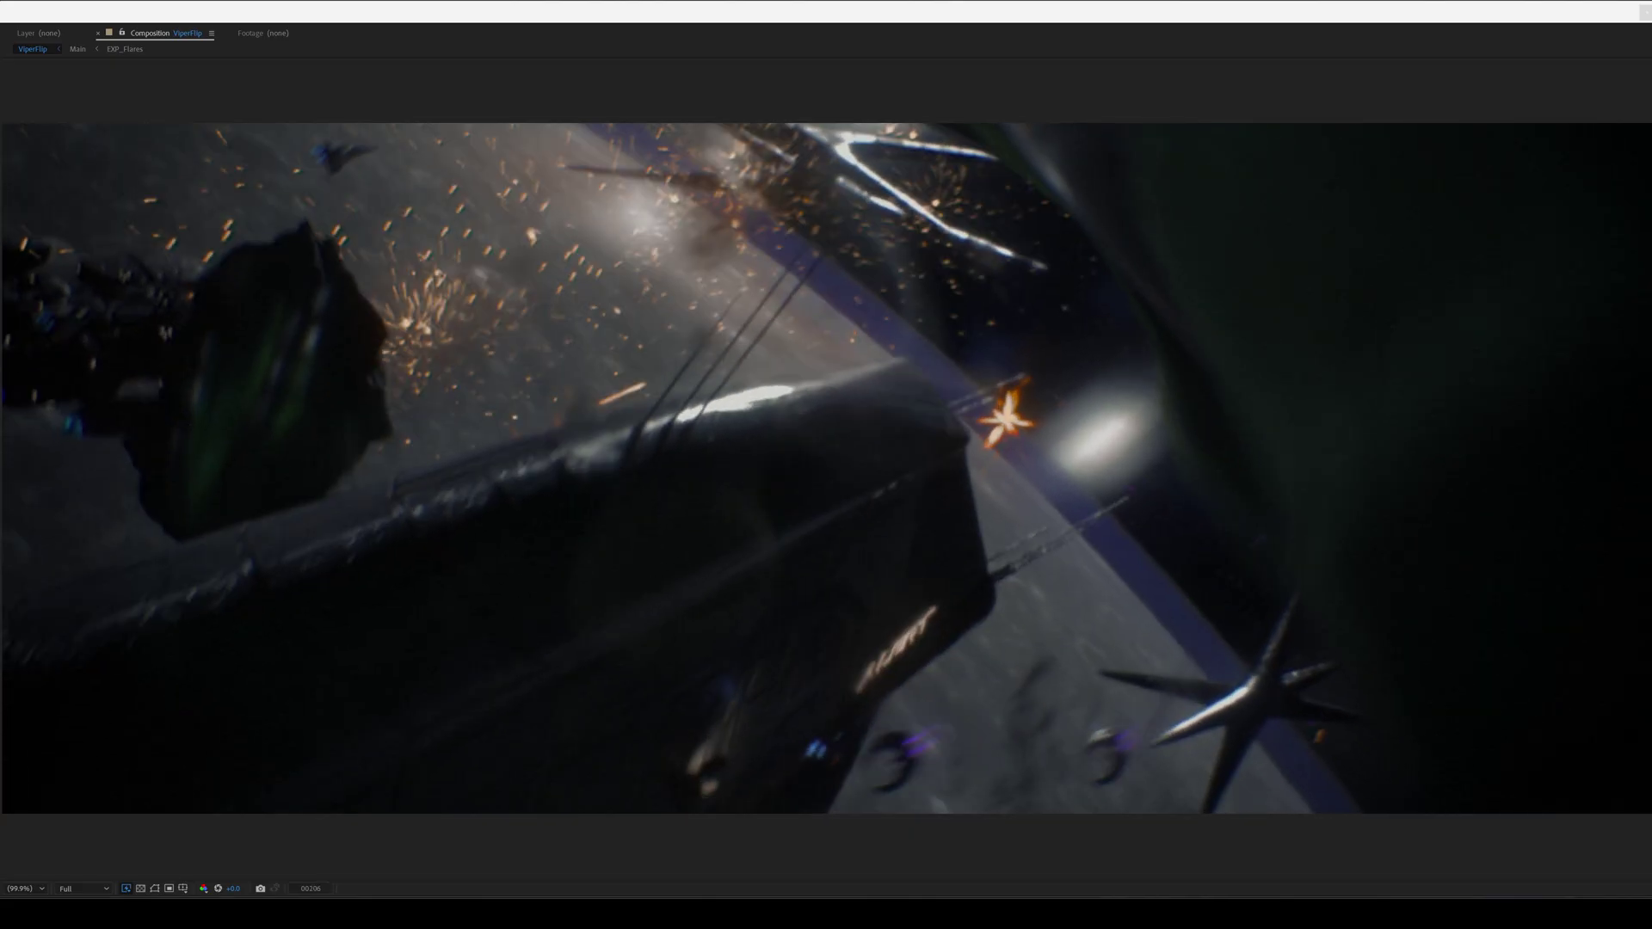
Step back and forth through the ViperFlip moon battle frames around the orange explosion.
{"action": "key", "text": "Page_Up"}
{"action": "key", "text": "Page_Up"}
{"action": "key", "text": "Page_Up"}
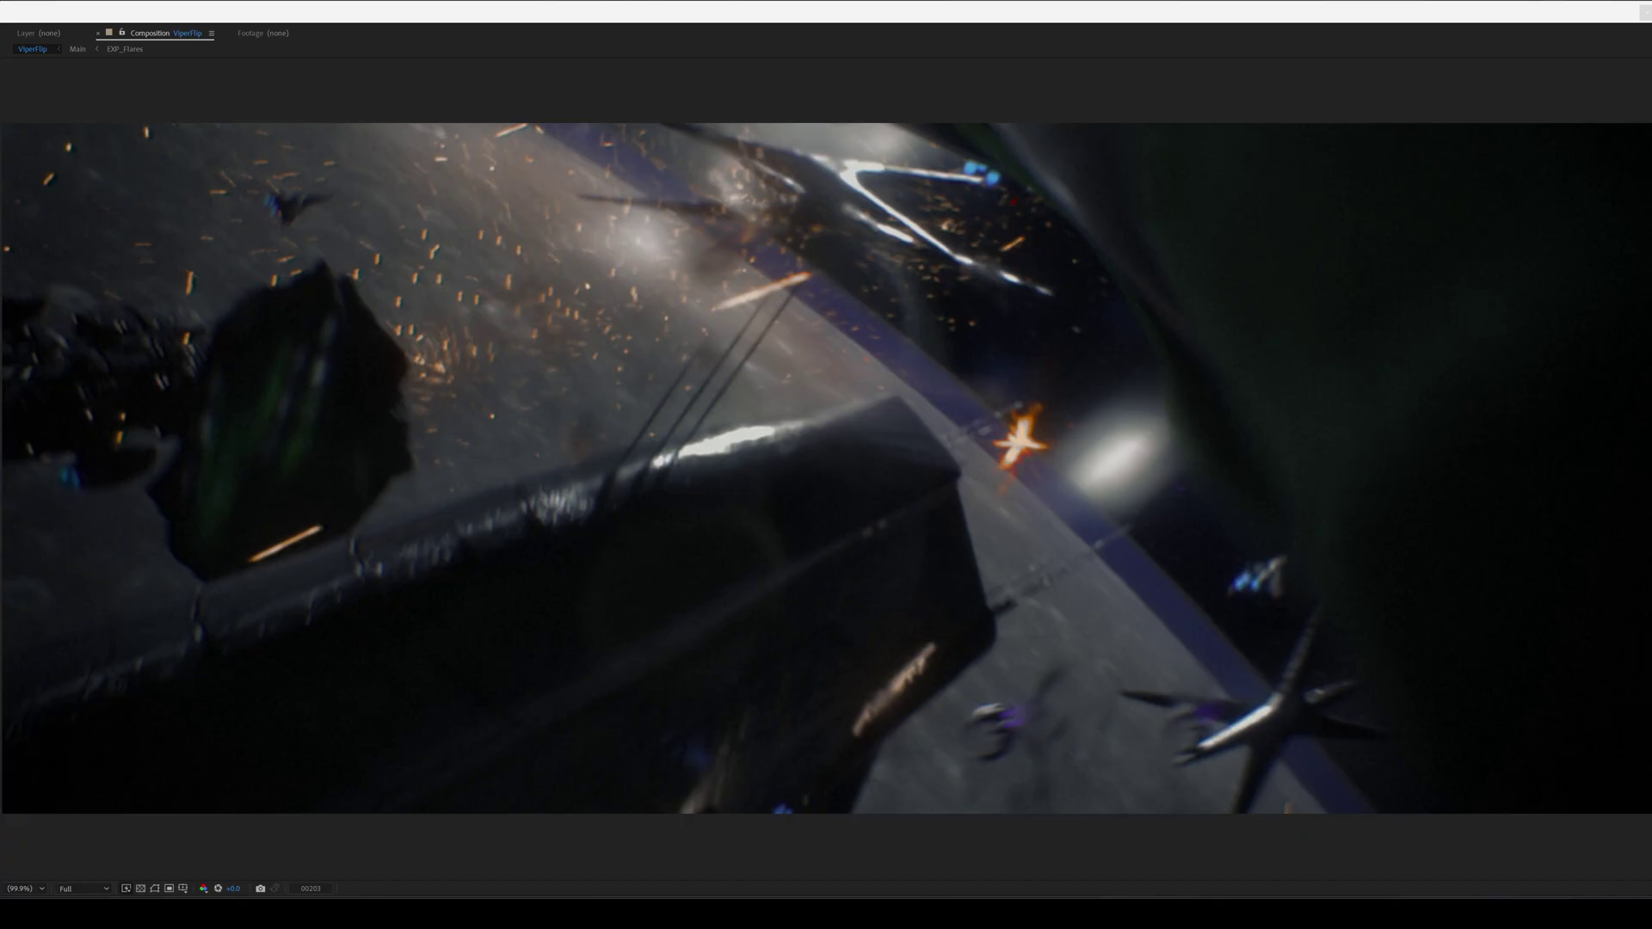
{"action": "key", "text": "Page_Down"}
{"action": "key", "text": "Page_Down"}
{"action": "key", "text": "Page_Down"}
{"action": "key", "text": "Page_Down"}
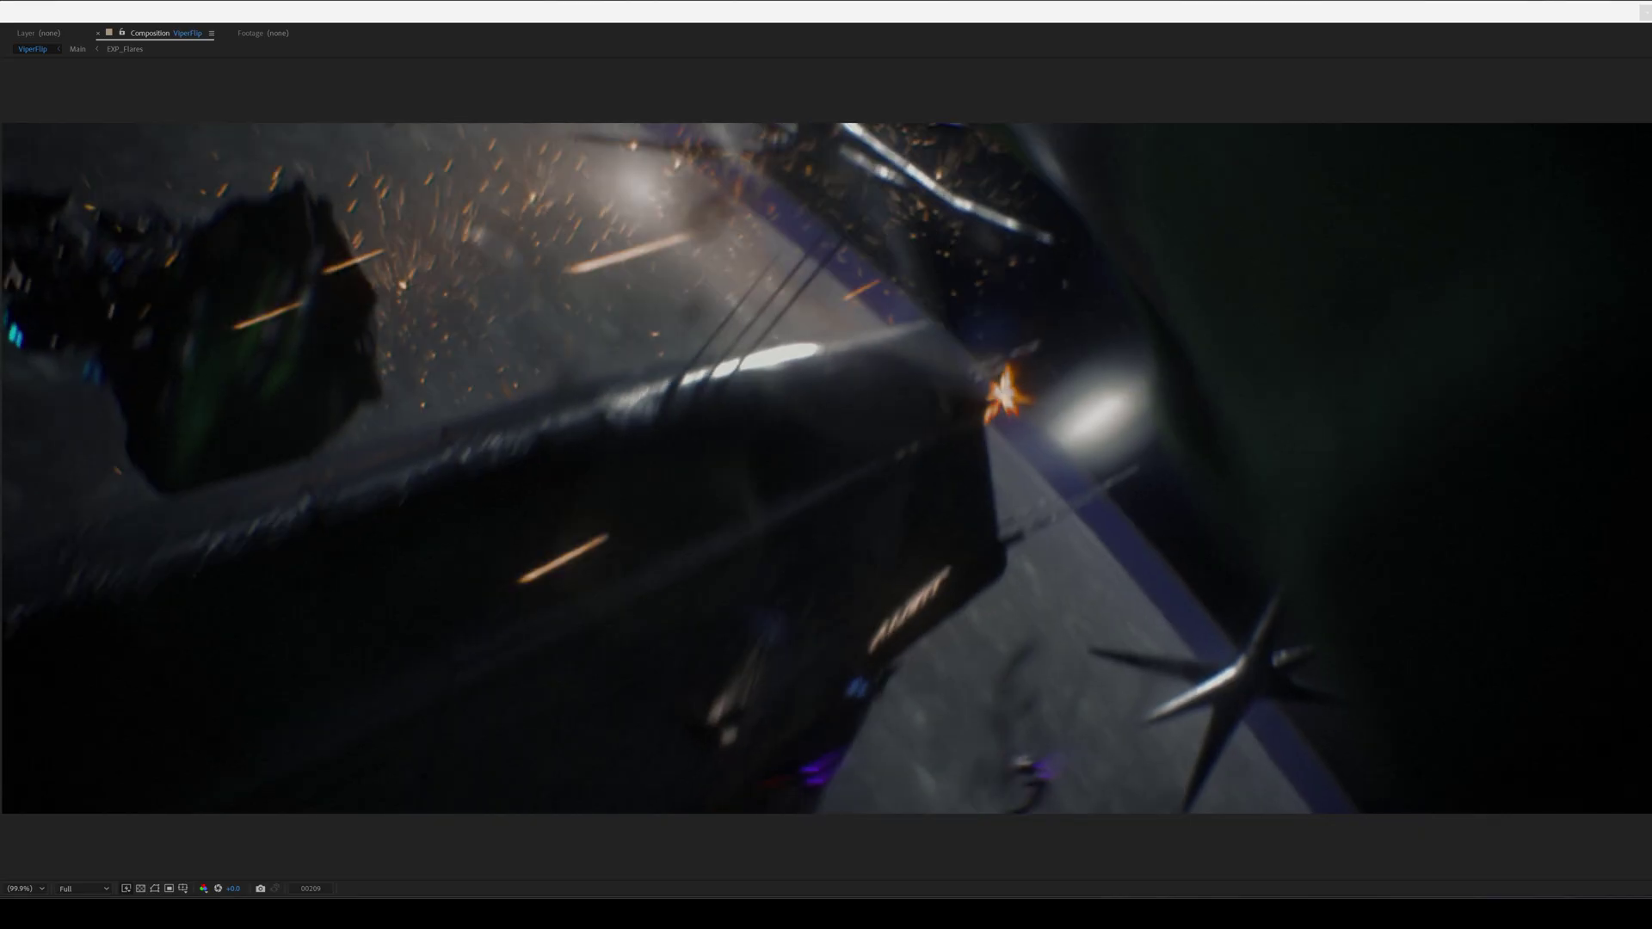
{"action": "key", "text": "Page_Up"}
{"action": "key", "text": "Page_Up"}
{"action": "key", "text": "Page_Up"}
{"action": "key", "text": "Page_Up"}
{"action": "key", "text": "Page_Up"}
{"action": "key", "text": "Page_Up"}
{"action": "key", "text": "Page_Up"}
{"action": "key", "text": "Page_Up"}
{"action": "key", "text": "Page_Up"}
{"action": "key", "text": "Page_Up"}
{"action": "key", "text": "Page_Up"}
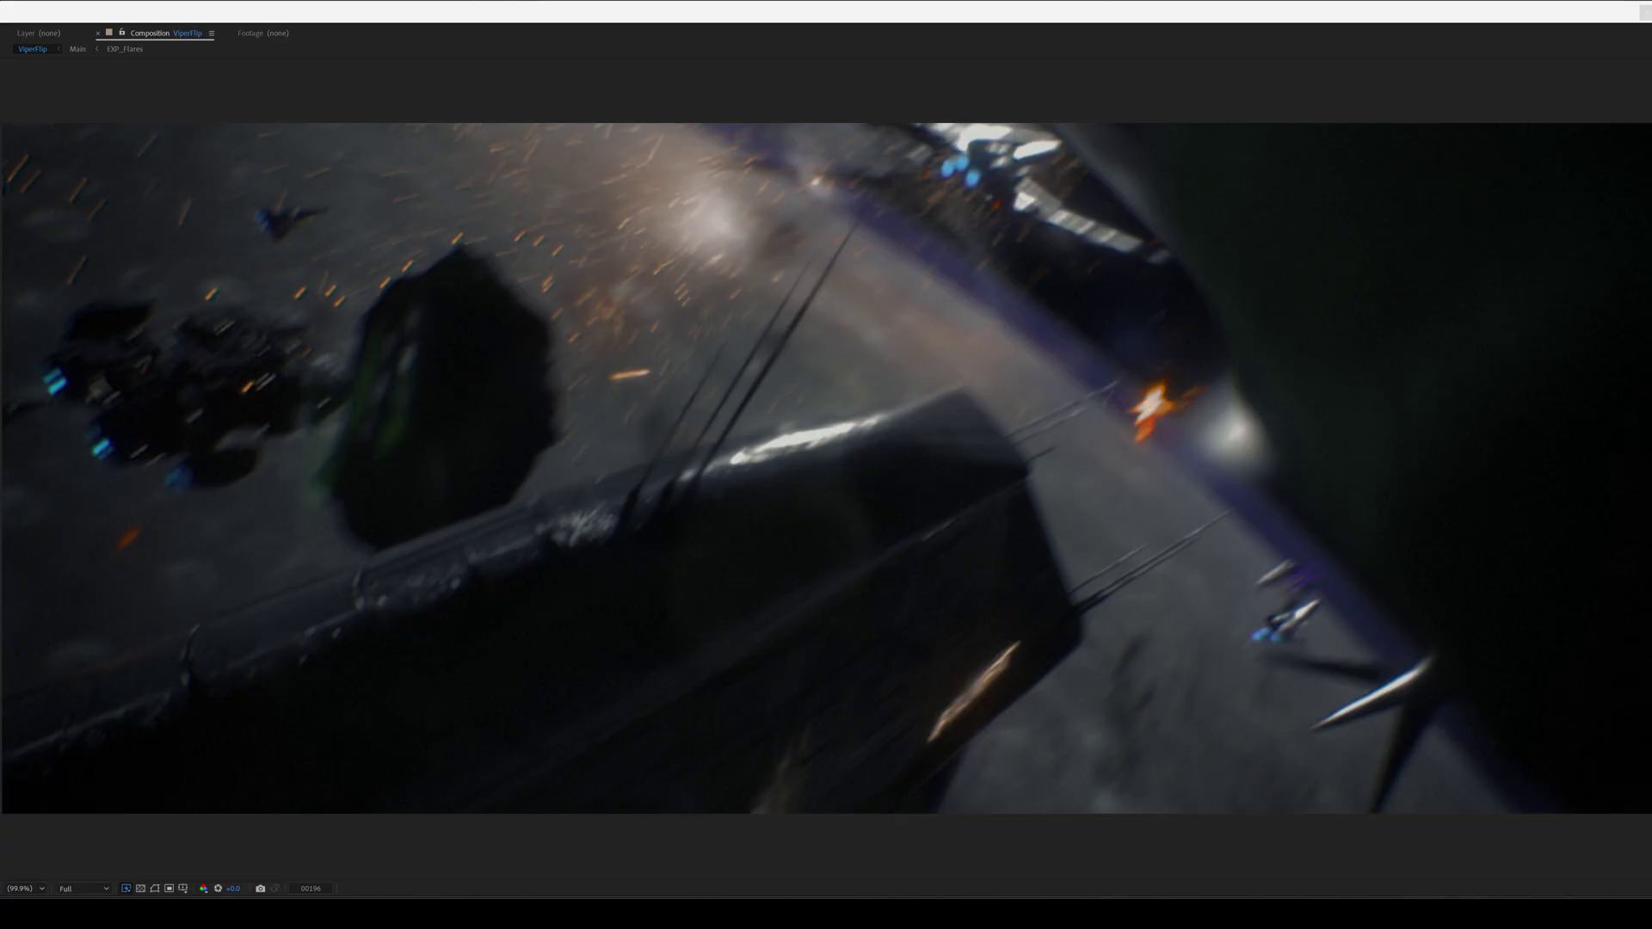
{"action": "key", "text": "Page_Up"}
{"action": "key", "text": "Page_Up"}
{"action": "key", "text": "Page_Up"}
{"action": "key", "text": "Page_Up"}
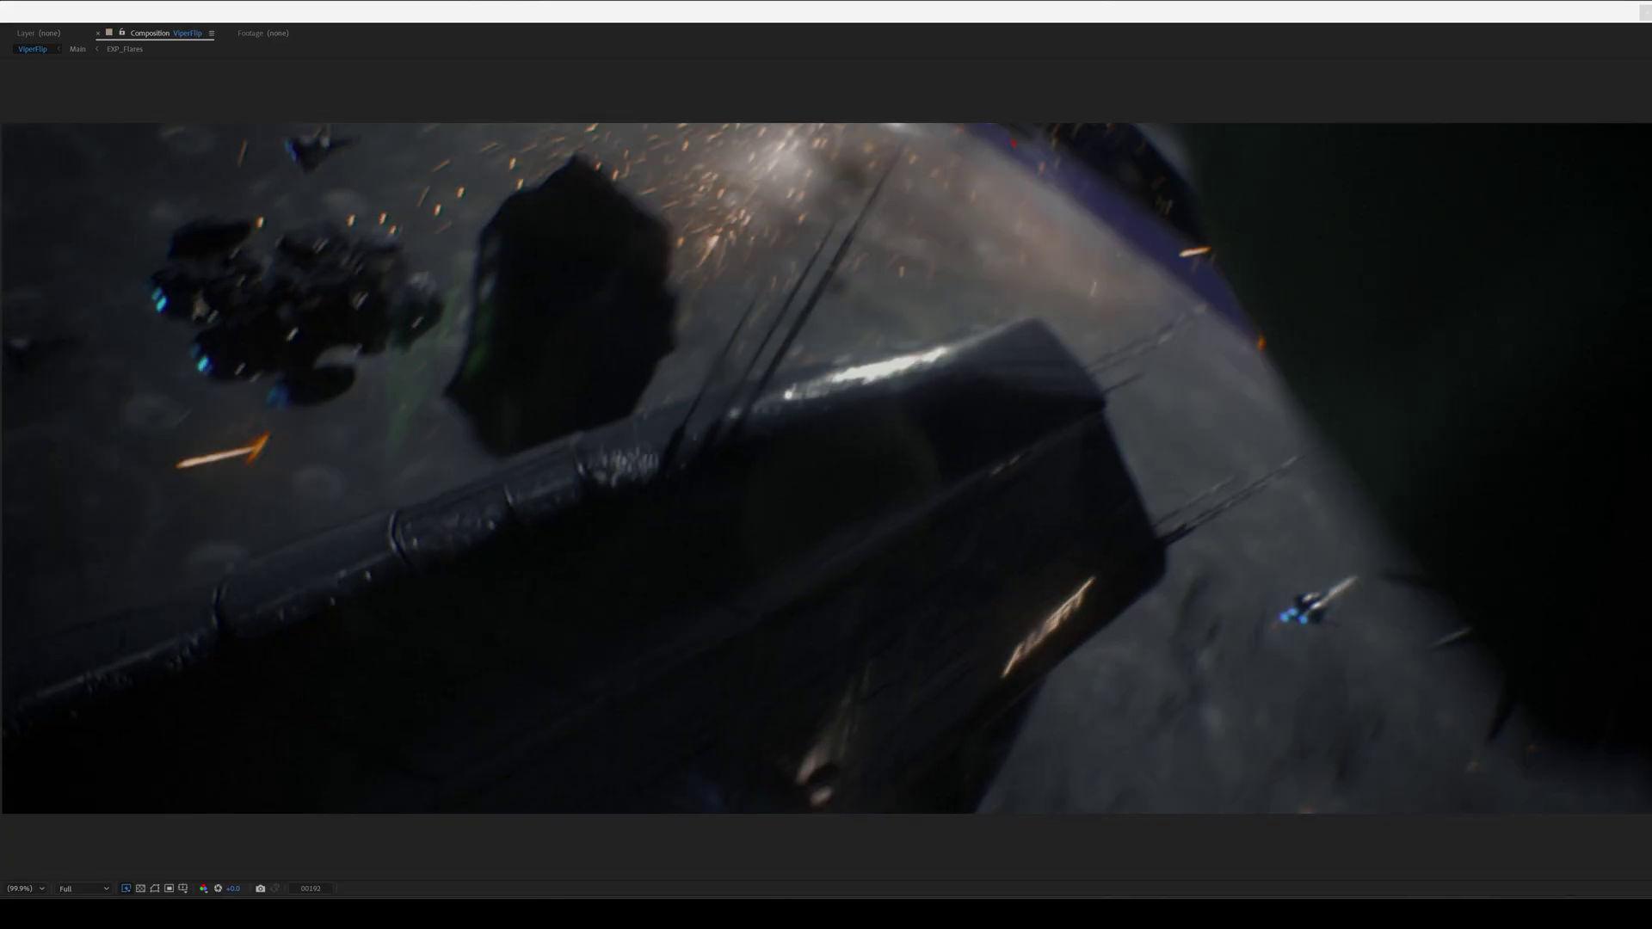
{"action": "key", "text": "Page_Down"}
{"action": "key", "text": "Page_Down"}
{"action": "key", "text": "Page_Down"}
{"action": "key", "text": "Page_Down"}
{"action": "key", "text": "Page_Down"}
{"action": "key", "text": "Page_Down"}
{"action": "key", "text": "Page_Down"}
{"action": "key", "text": "Page_Down"}
{"action": "key", "text": "Page_Down"}
{"action": "key", "text": "Page_Down"}
{"action": "key", "text": "Page_Down"}
{"action": "key", "text": "Page_Down"}
{"action": "key", "text": "Page_Down"}
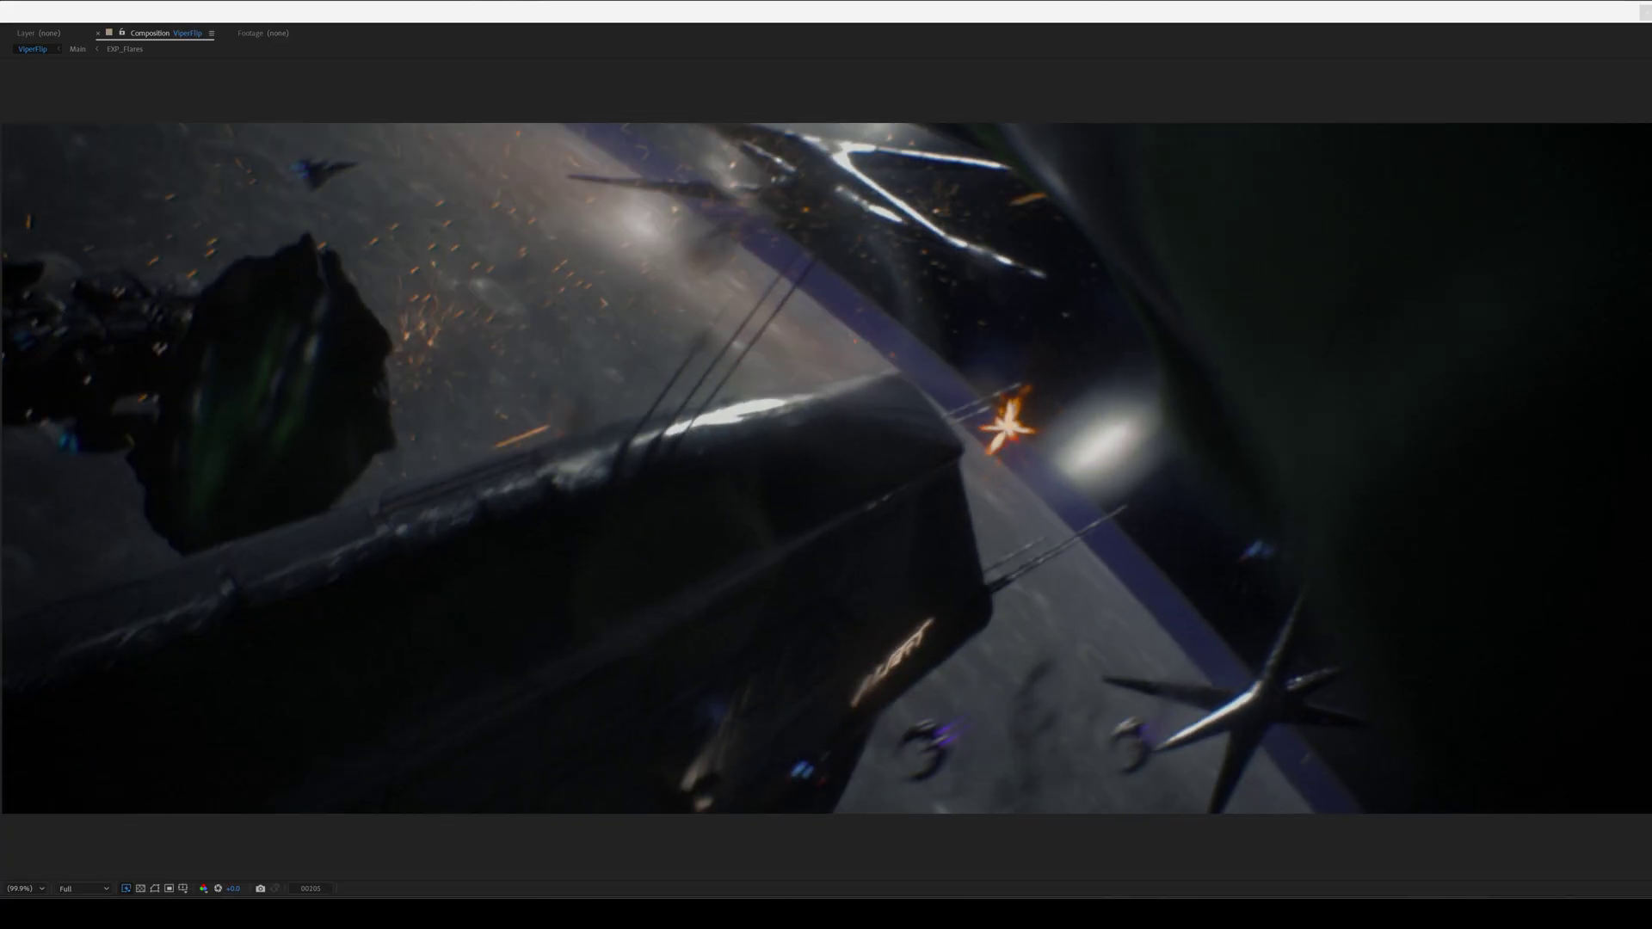
{"action": "key", "text": "Page_Up"}
{"action": "key", "text": "Page_Up"}
{"action": "key", "text": "Page_Up"}
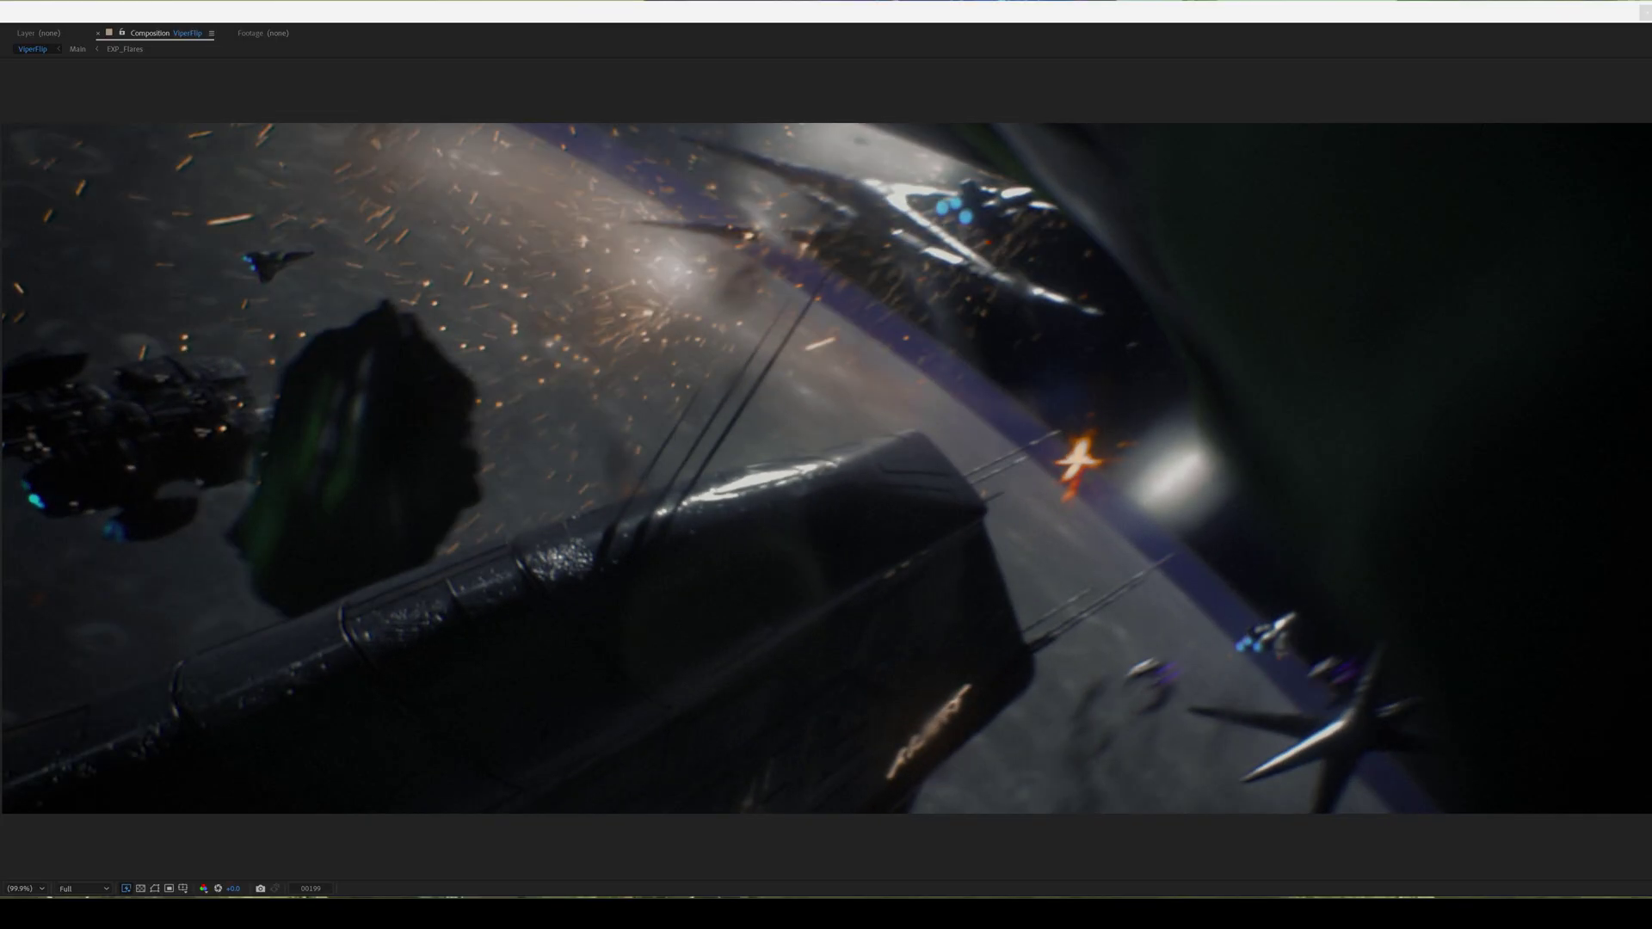
Step the ViperFlip moon battle back one frame to the hull crossing the explosion.
{"action": "key", "text": "Page_Up"}
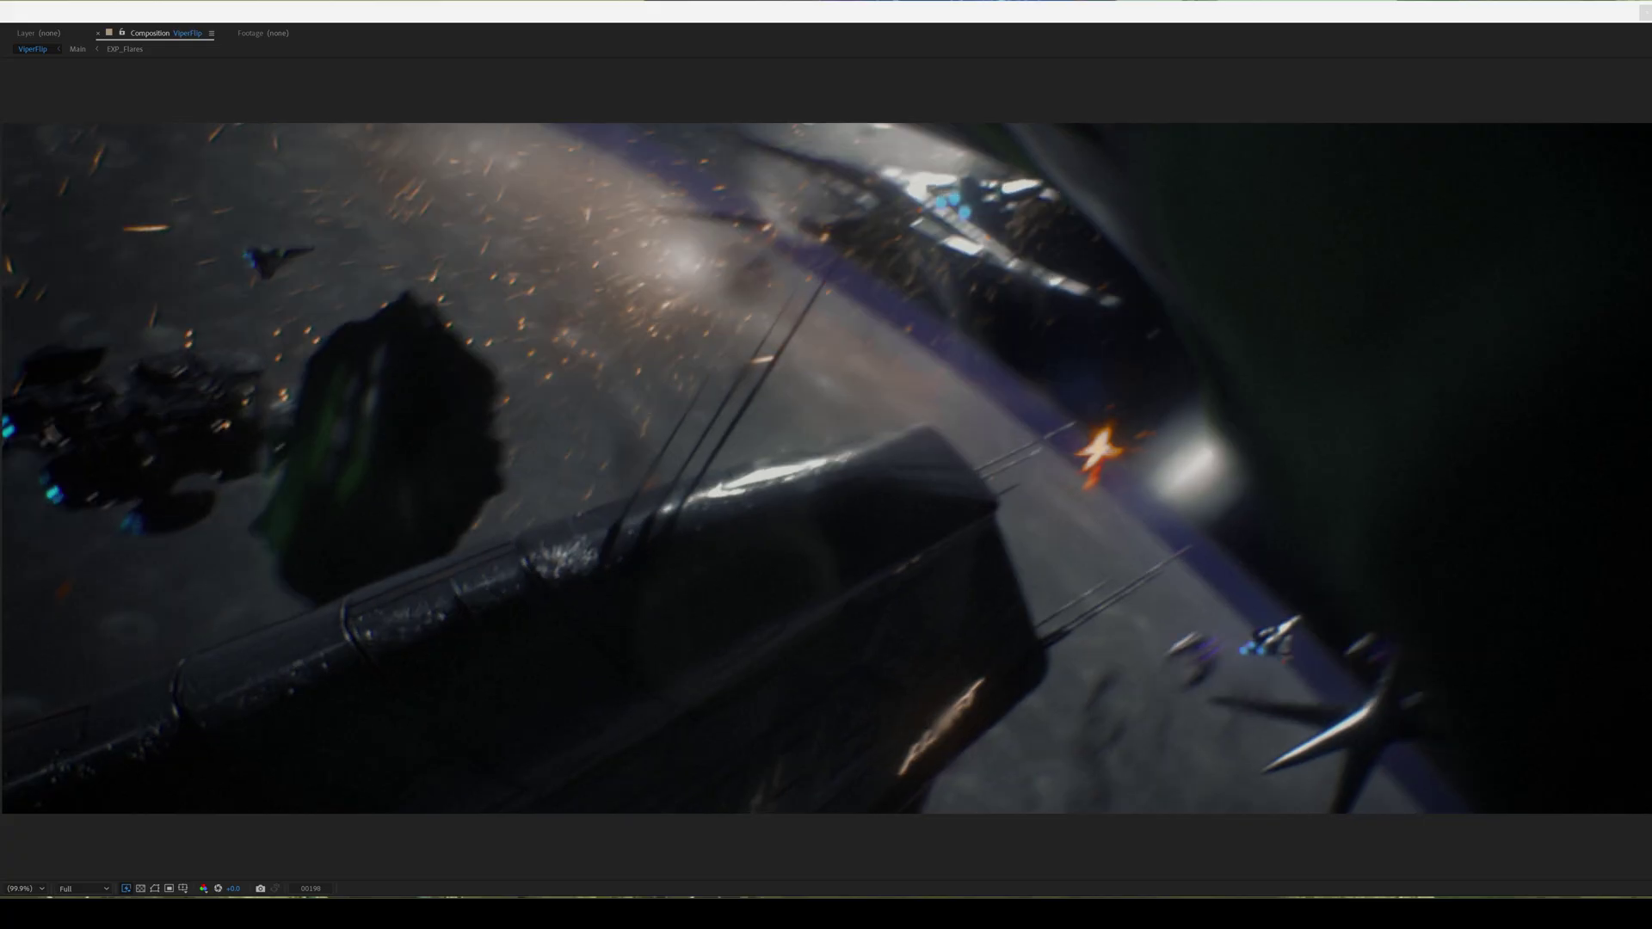